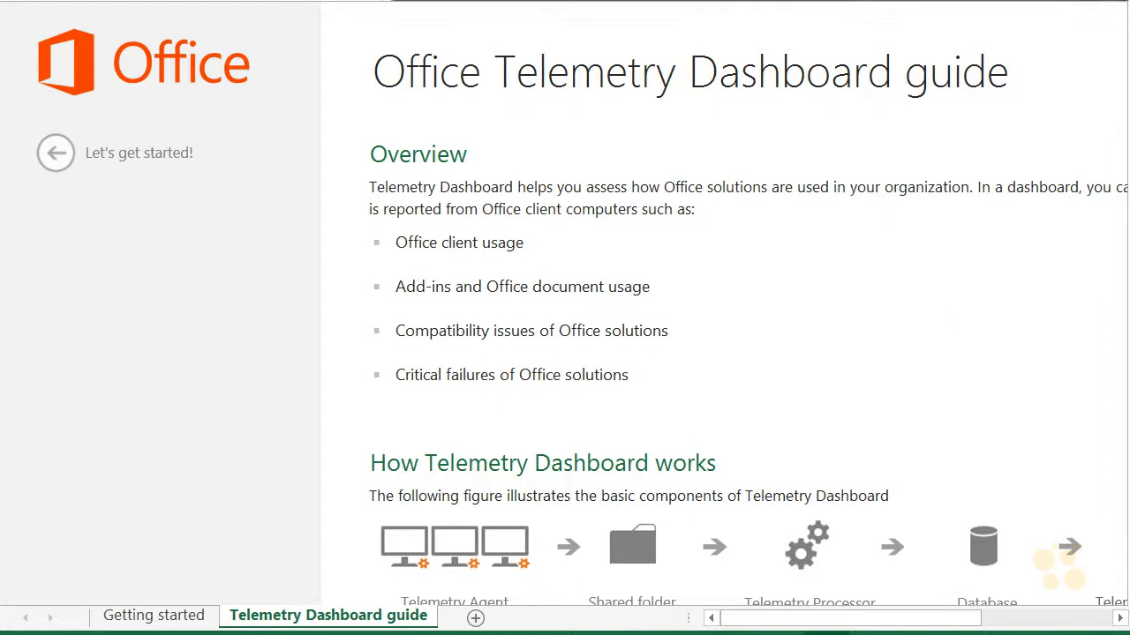
- Look through the Telemetry Dashboard guide and review the Set up prerequisites section of the Getting started sheet
{"action": "left_click_drag", "start_coordinate": [1128, 142], "coordinate": [1129, 300]}
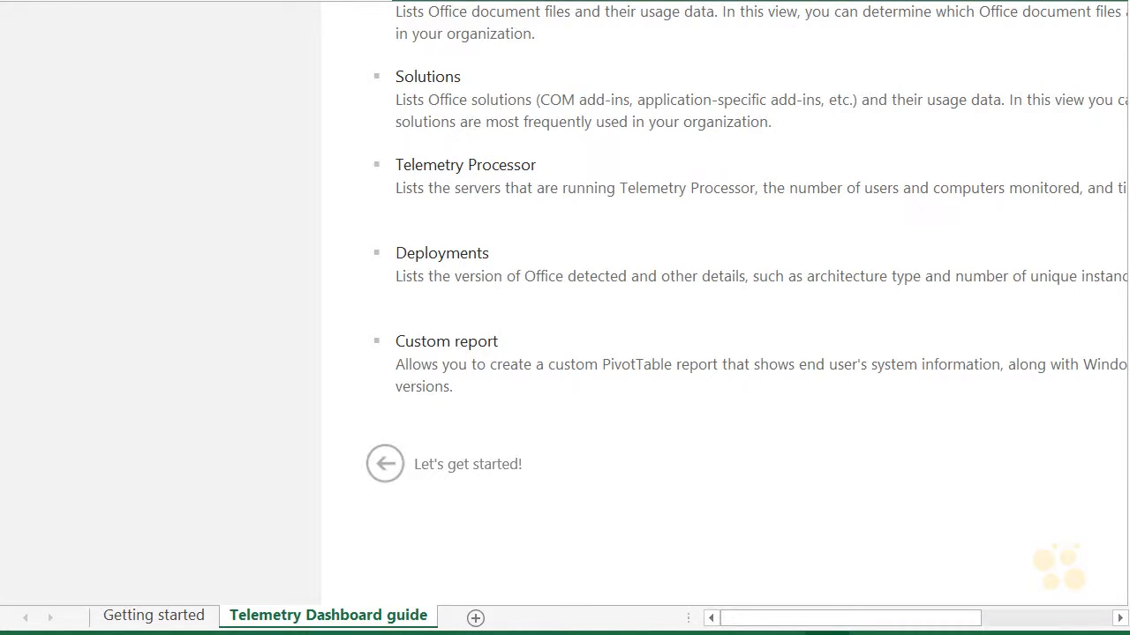
{"action": "left_click_drag", "start_coordinate": [1129, 481], "coordinate": [1129, 88]}
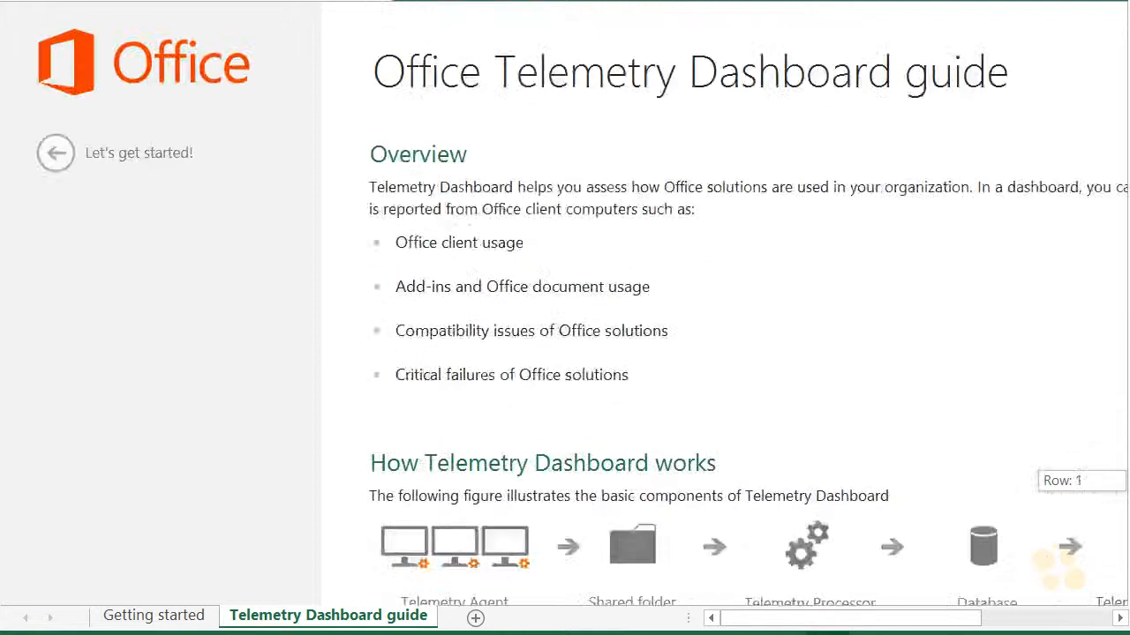
{"action": "left_click", "coordinate": [145, 165]}
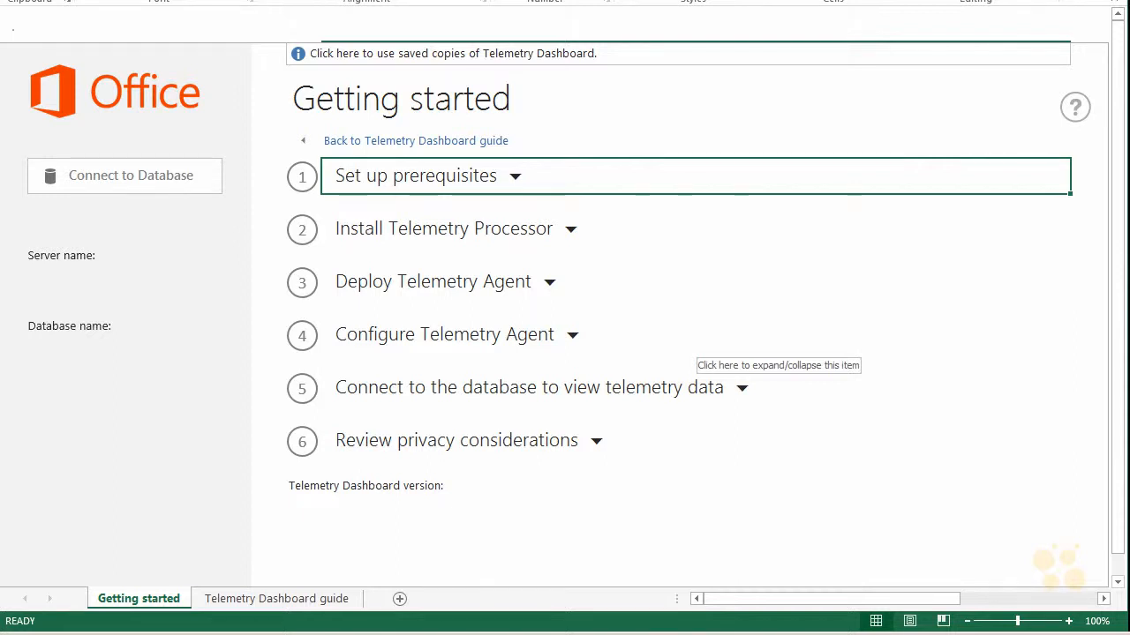
{"action": "left_click", "coordinate": [515, 178]}
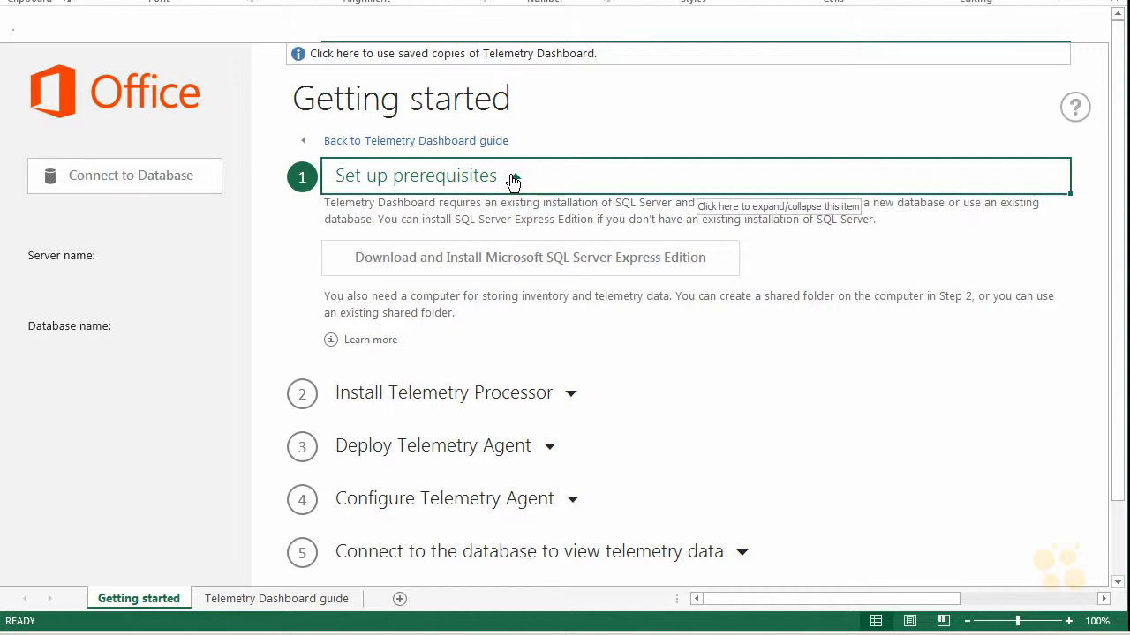
{"action": "left_click", "coordinate": [514, 180]}
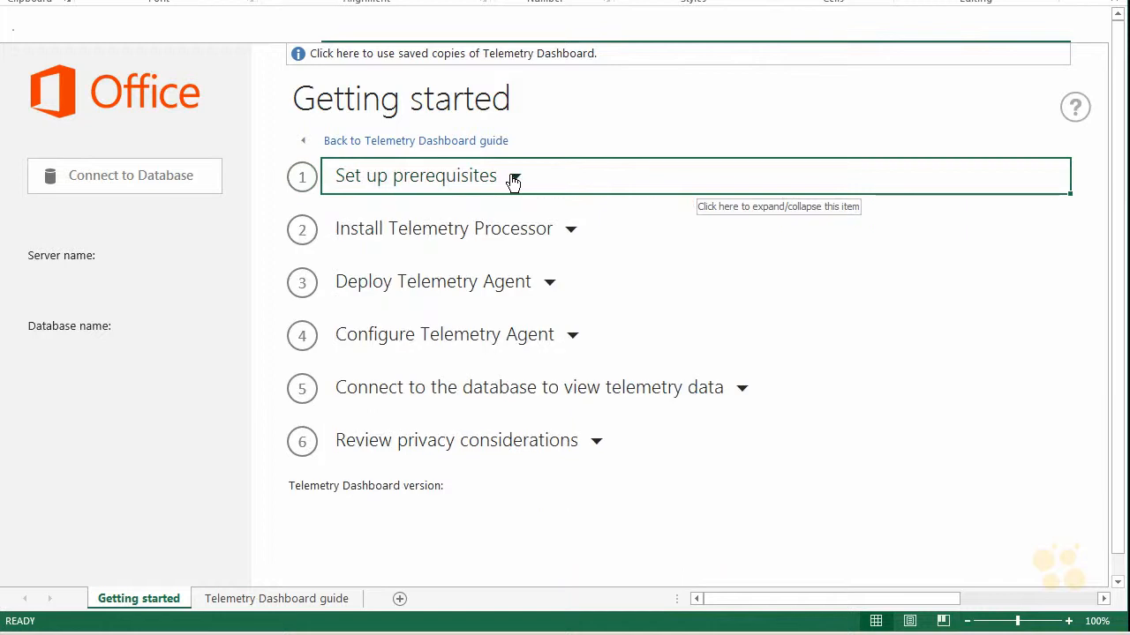
- Install Telemetry Processor on this computer and launch the Office Telemetry Processor settings wizard
{"action": "left_click", "coordinate": [505, 240]}
{"action": "left_click", "coordinate": [505, 240]}
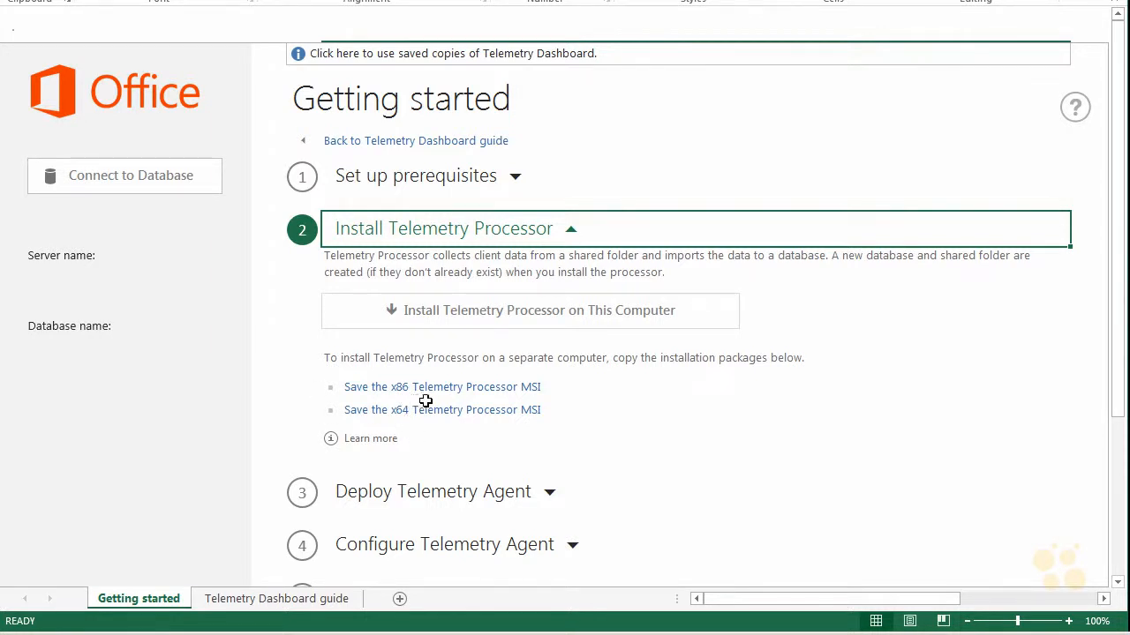
{"action": "left_click", "coordinate": [512, 323]}
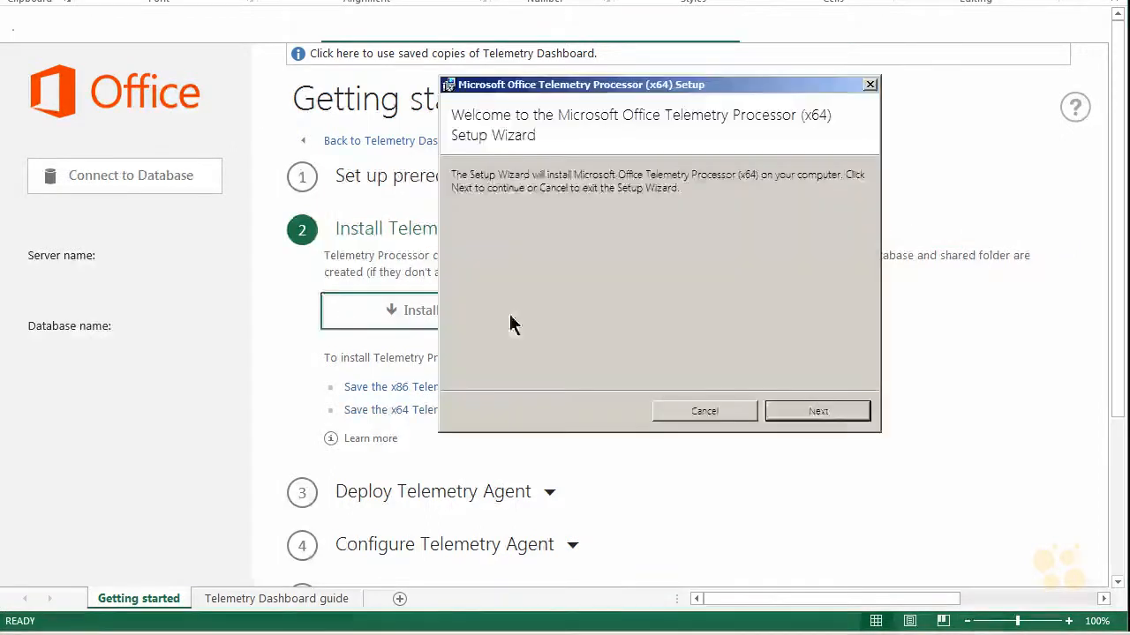
{"action": "left_click", "coordinate": [828, 409]}
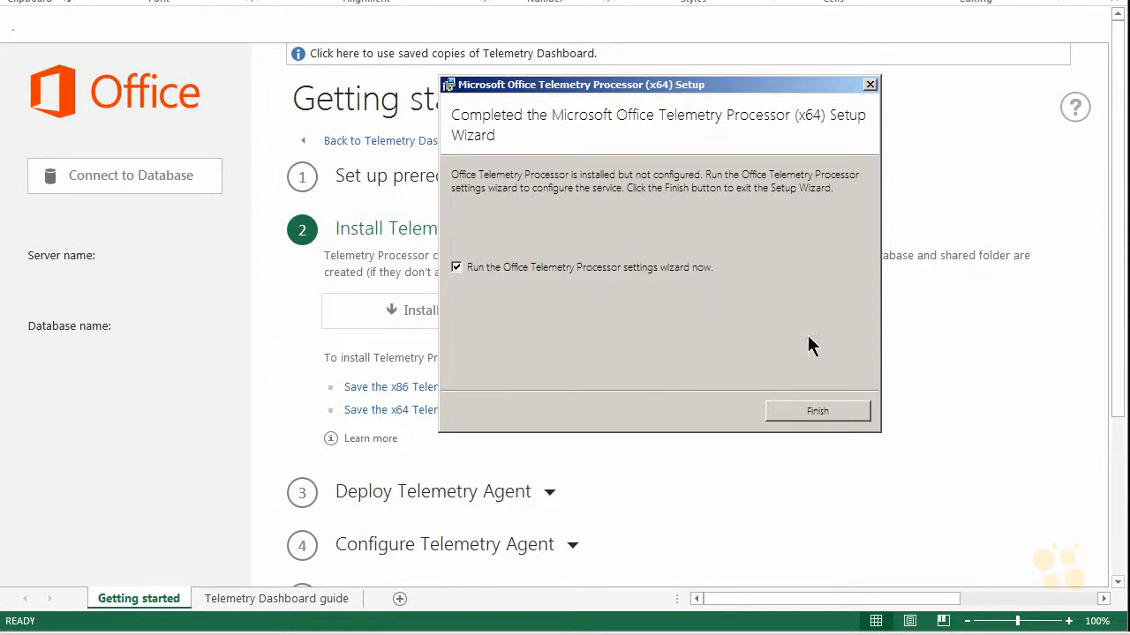
{"action": "left_click", "coordinate": [817, 414]}
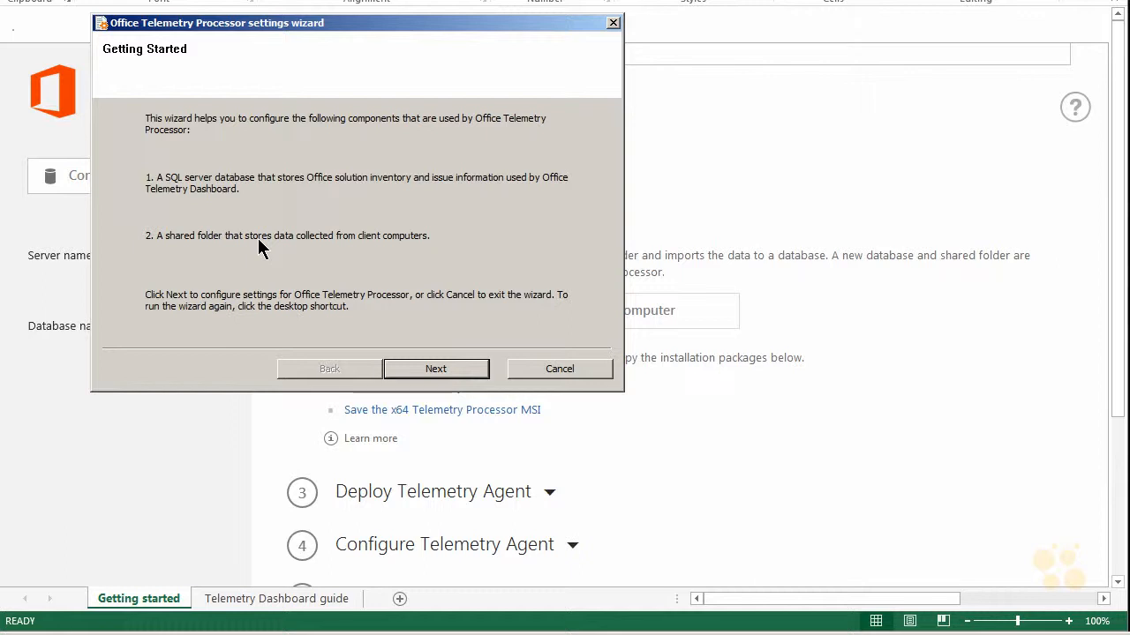
- Connect the settings wizard to the SQL server (local)\SQLEXPRESS
{"action": "left_click", "coordinate": [434, 370]}
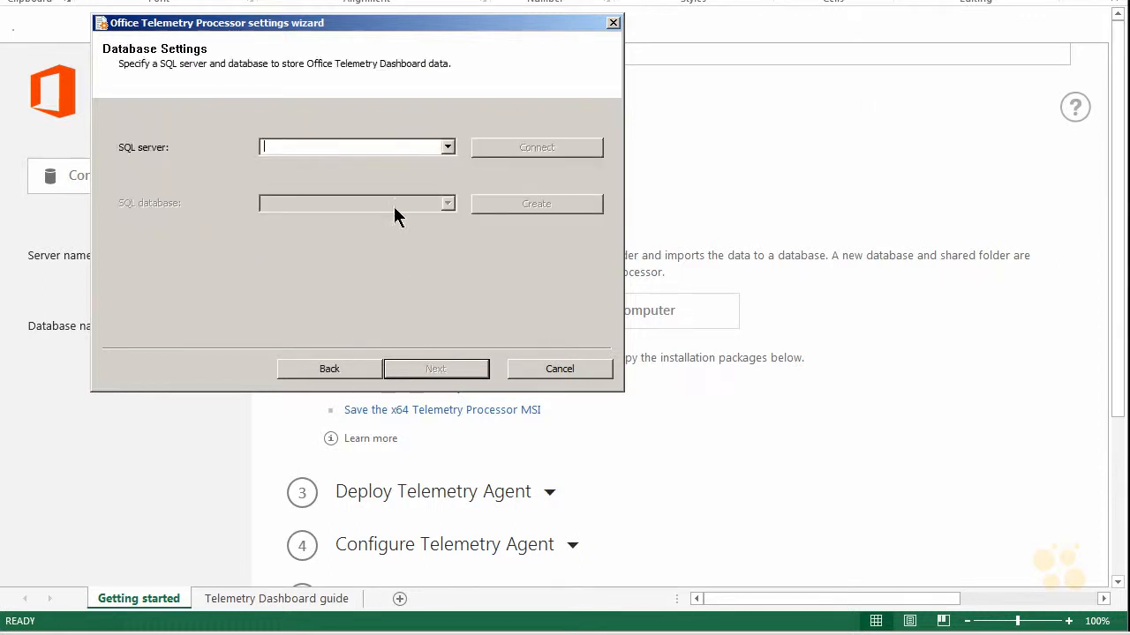
{"action": "left_click", "coordinate": [448, 148]}
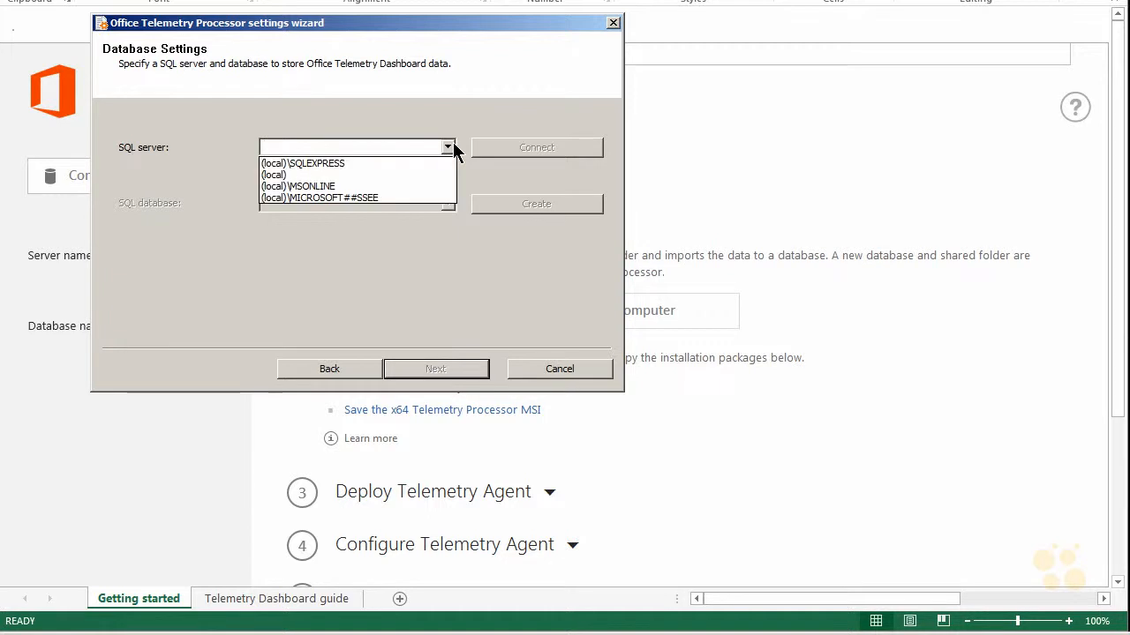
{"action": "left_click", "coordinate": [356, 162]}
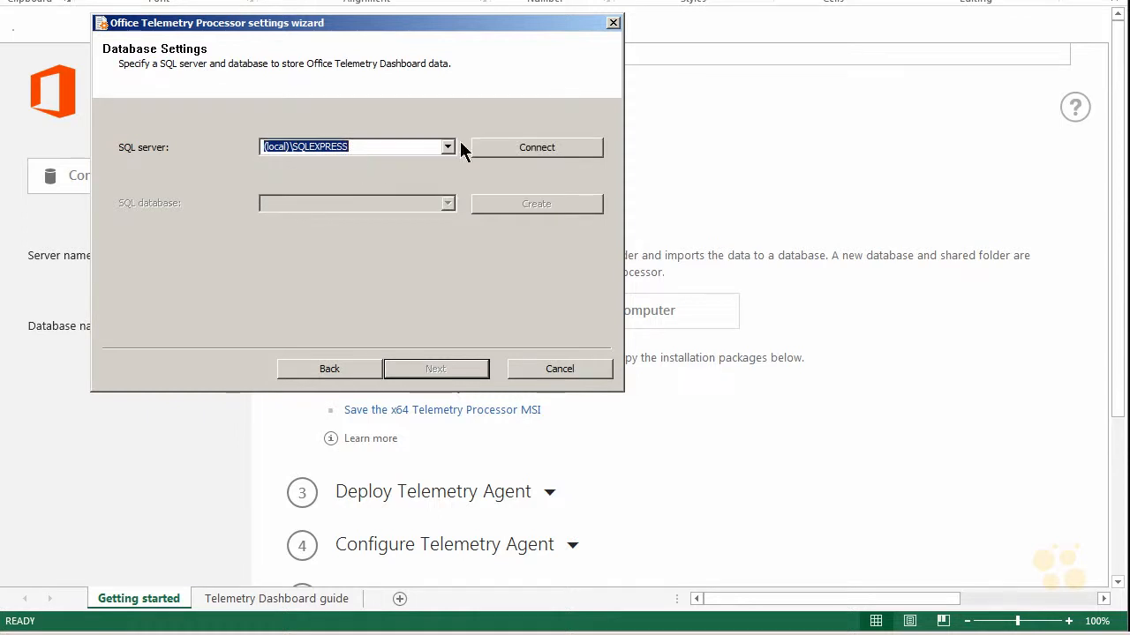
{"action": "left_click", "coordinate": [508, 148]}
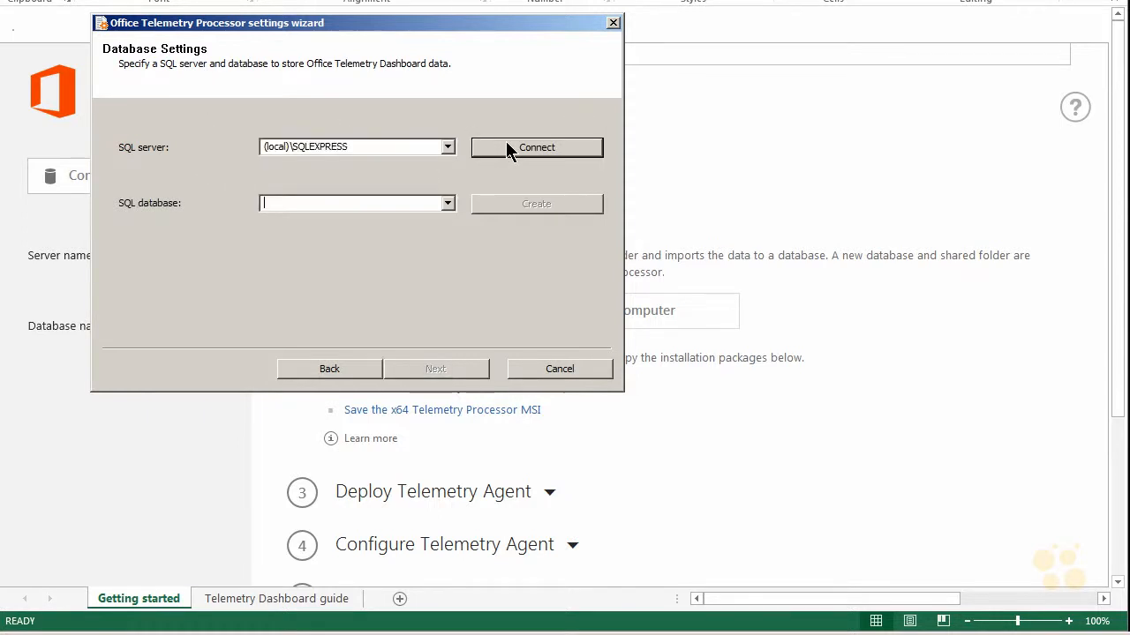
{"action": "left_click", "coordinate": [448, 205]}
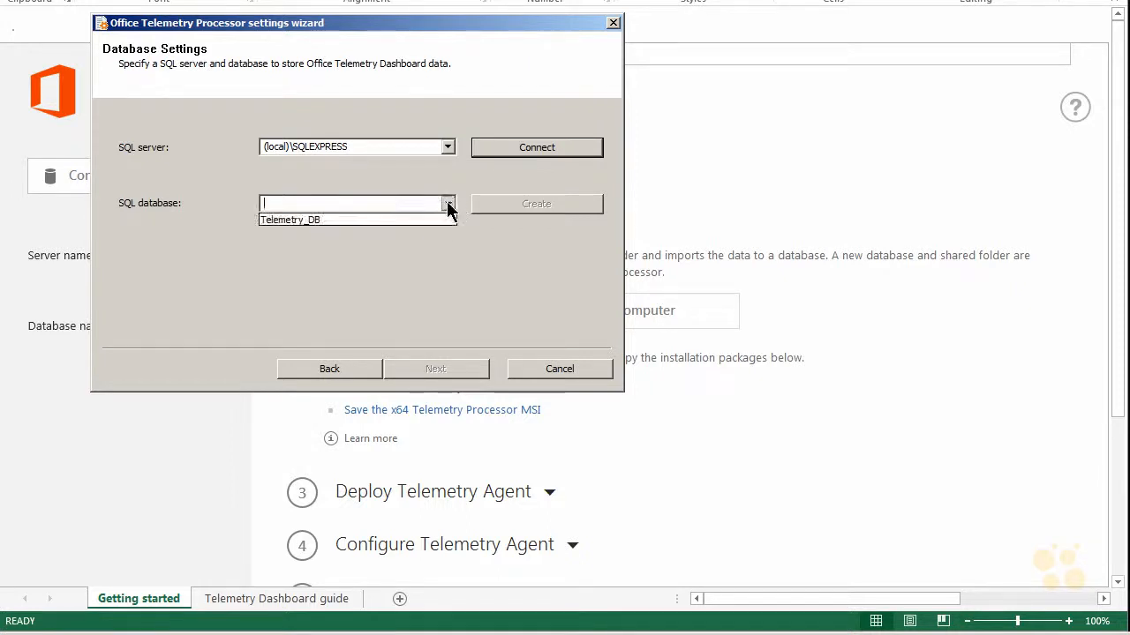
{"action": "left_click", "coordinate": [308, 197]}
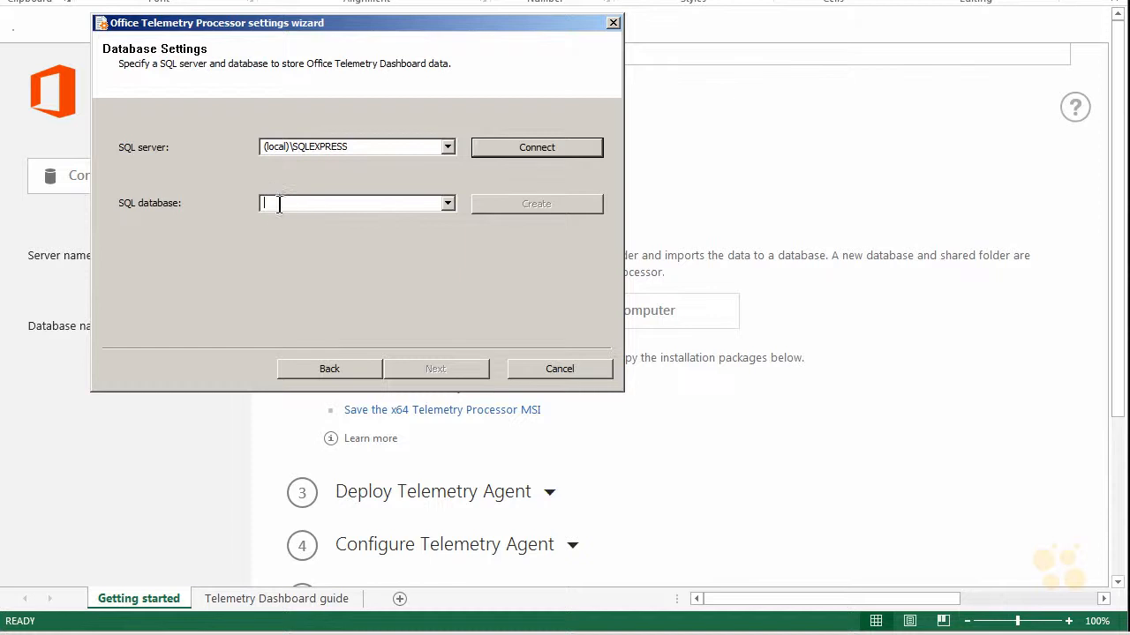
{"action": "left_click", "coordinate": [447, 205]}
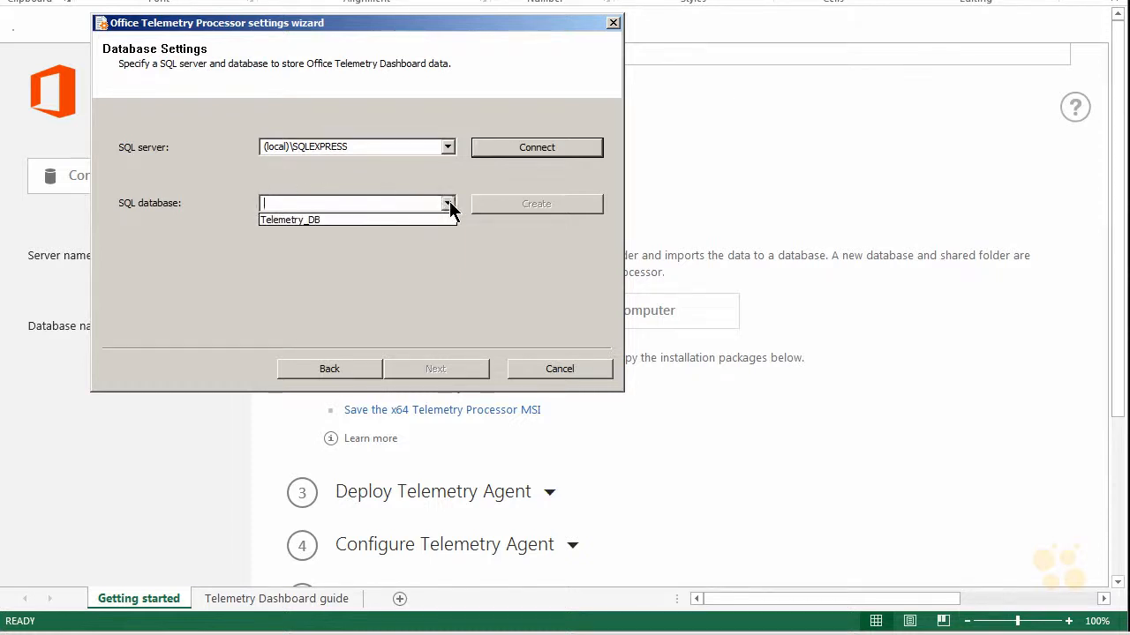
{"action": "left_click", "coordinate": [450, 206]}
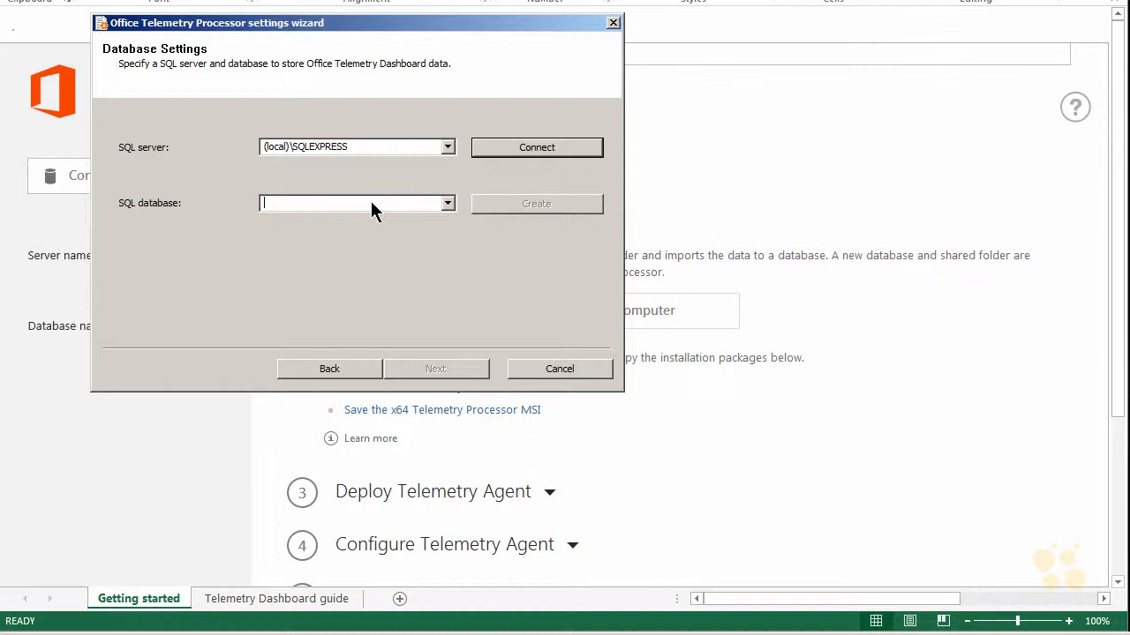
{"action": "left_click", "coordinate": [453, 204]}
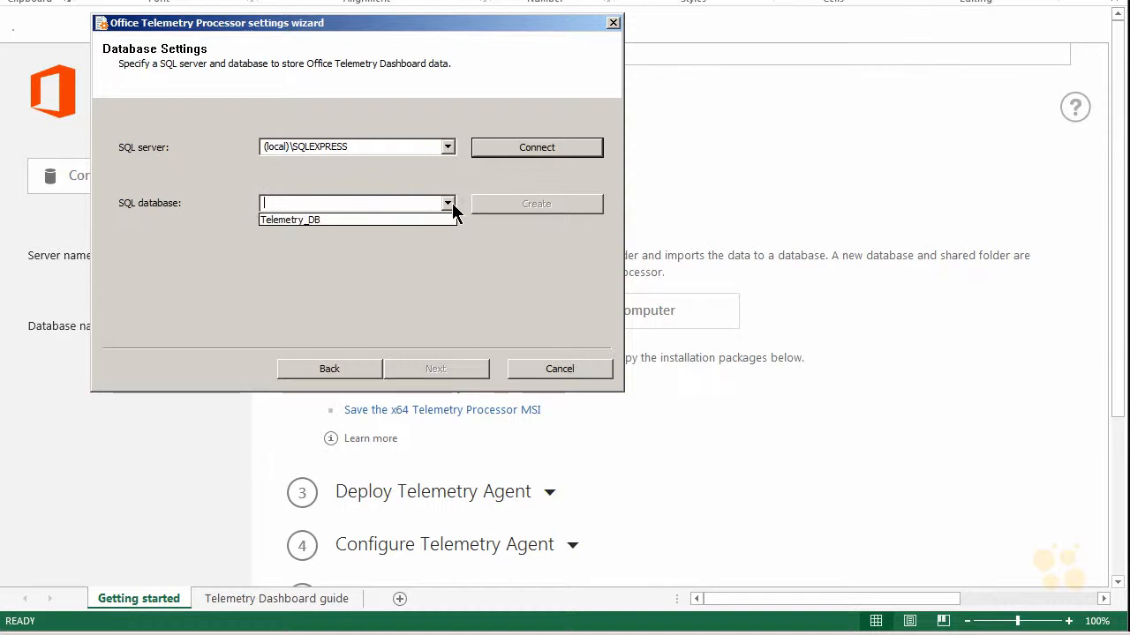
{"action": "left_click", "coordinate": [425, 265]}
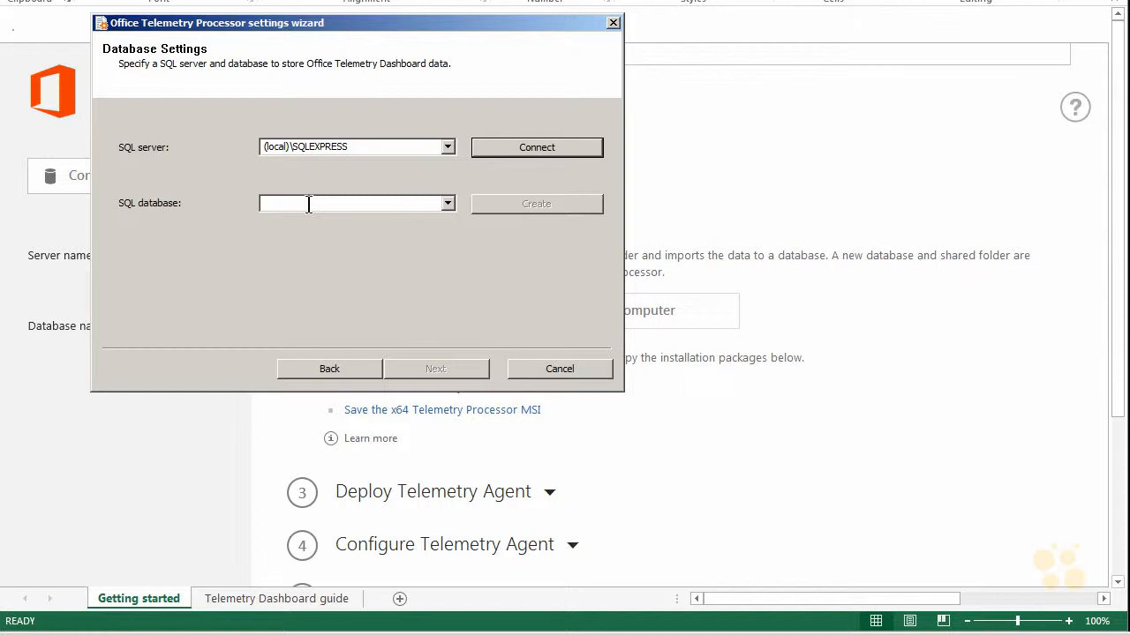
{"action": "type", "text": "T"}
{"action": "key", "text": "BackSpace"}
- Select Telemetry_DB as the SQL database and have the wizard configure its permissions and database role
{"action": "left_click", "coordinate": [448, 204]}
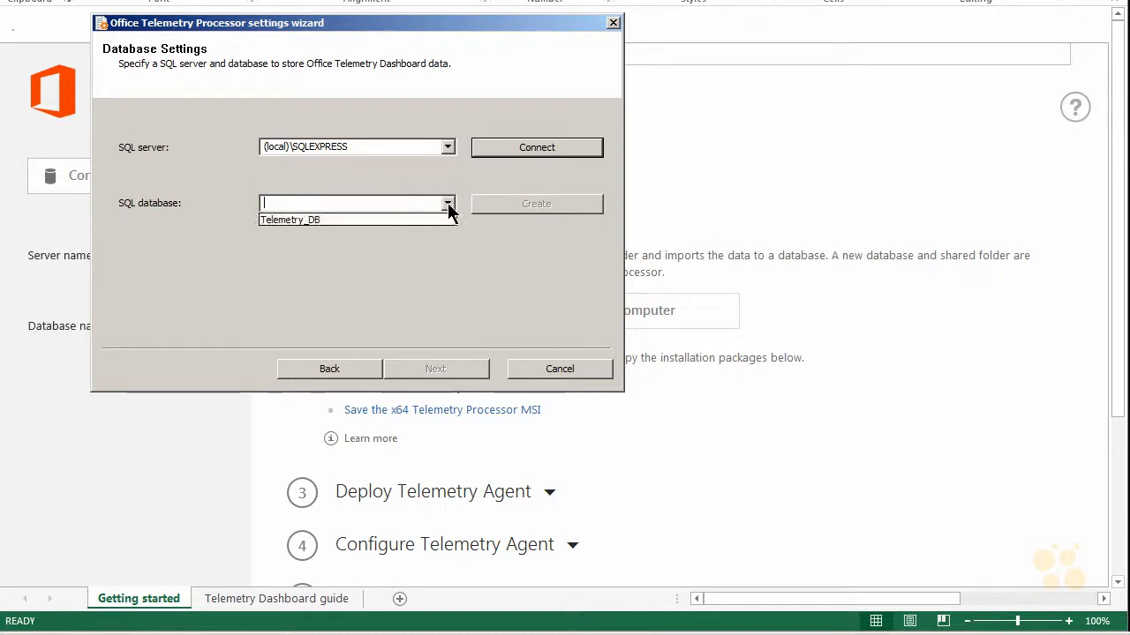
{"action": "left_click", "coordinate": [375, 219]}
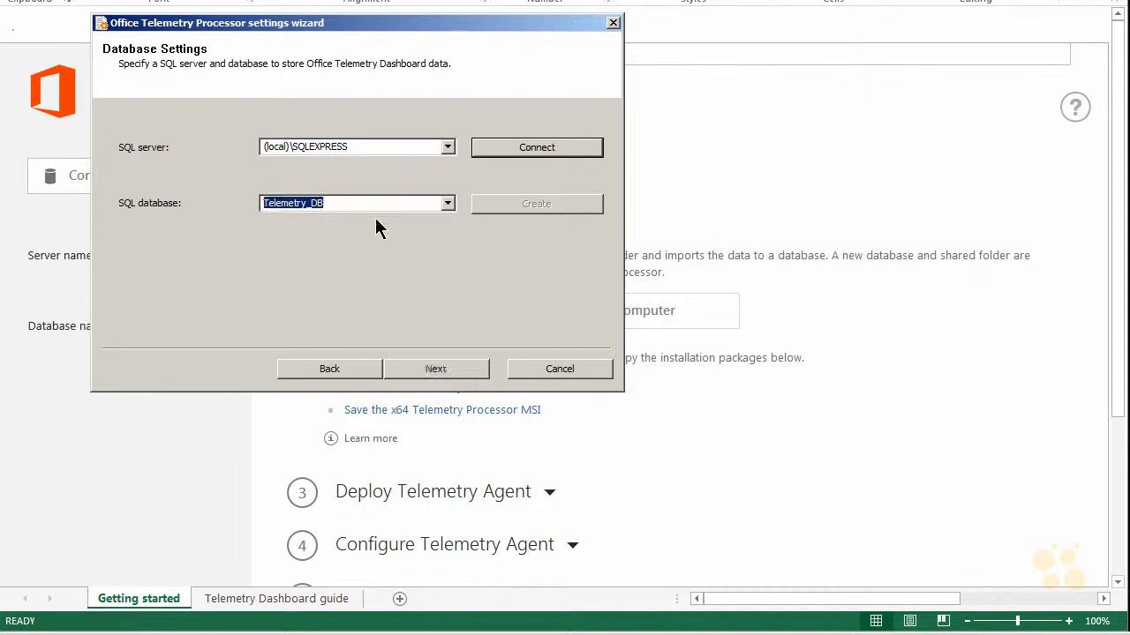
{"action": "left_click", "coordinate": [436, 370]}
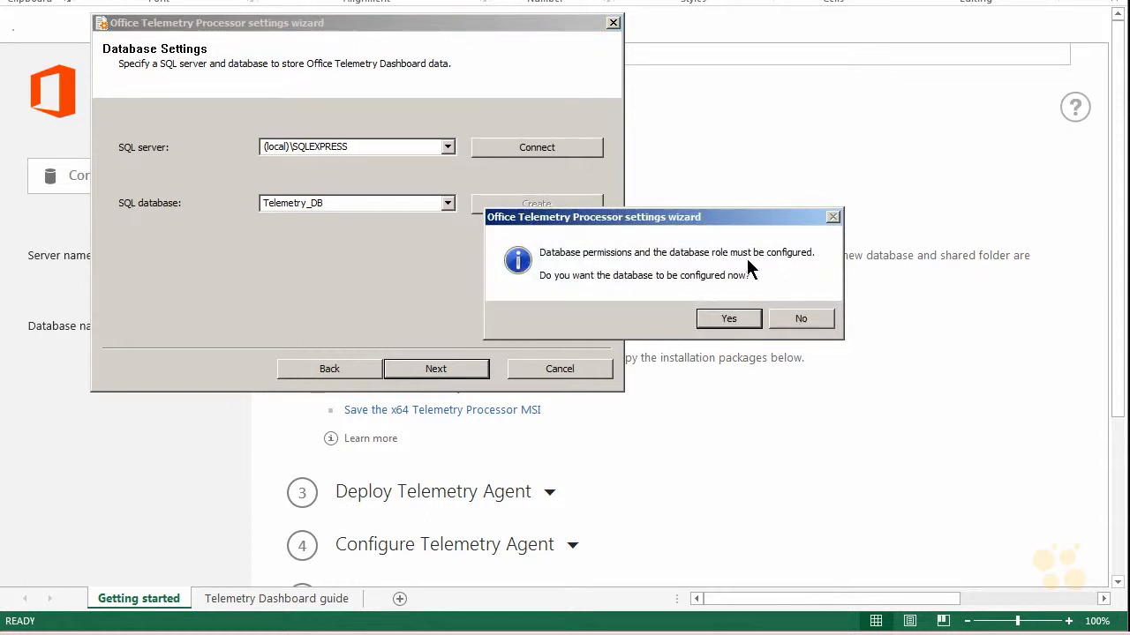
{"action": "left_click", "coordinate": [727, 319]}
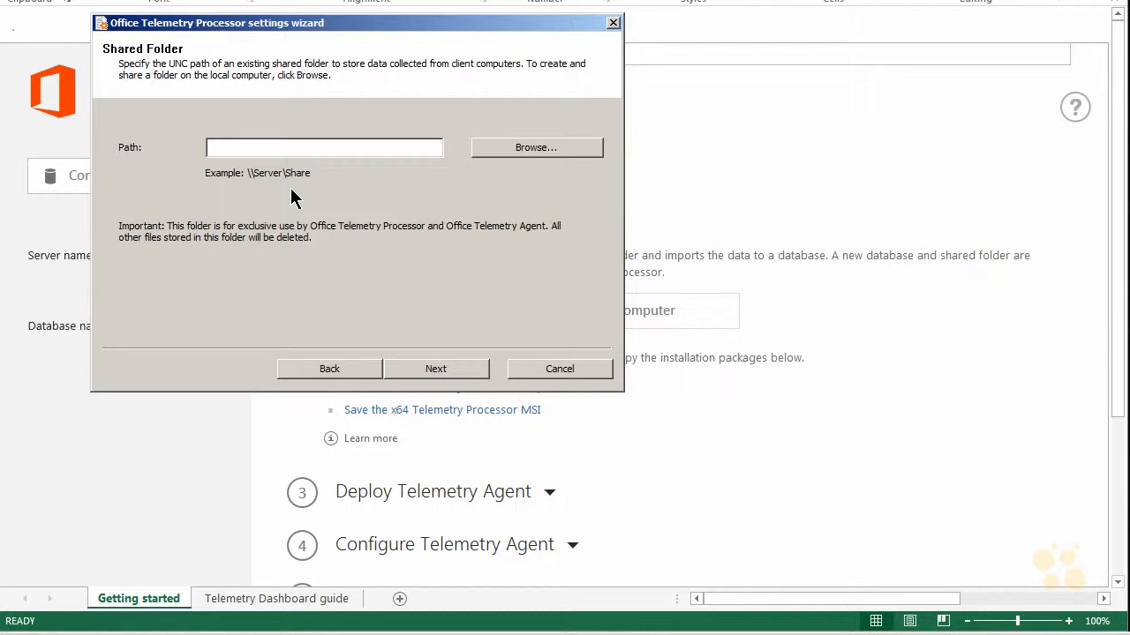
- Set the shared folder to C:\TelemetryStuff and have the wizard configure its sharing and permissions
{"action": "left_click", "coordinate": [527, 146]}
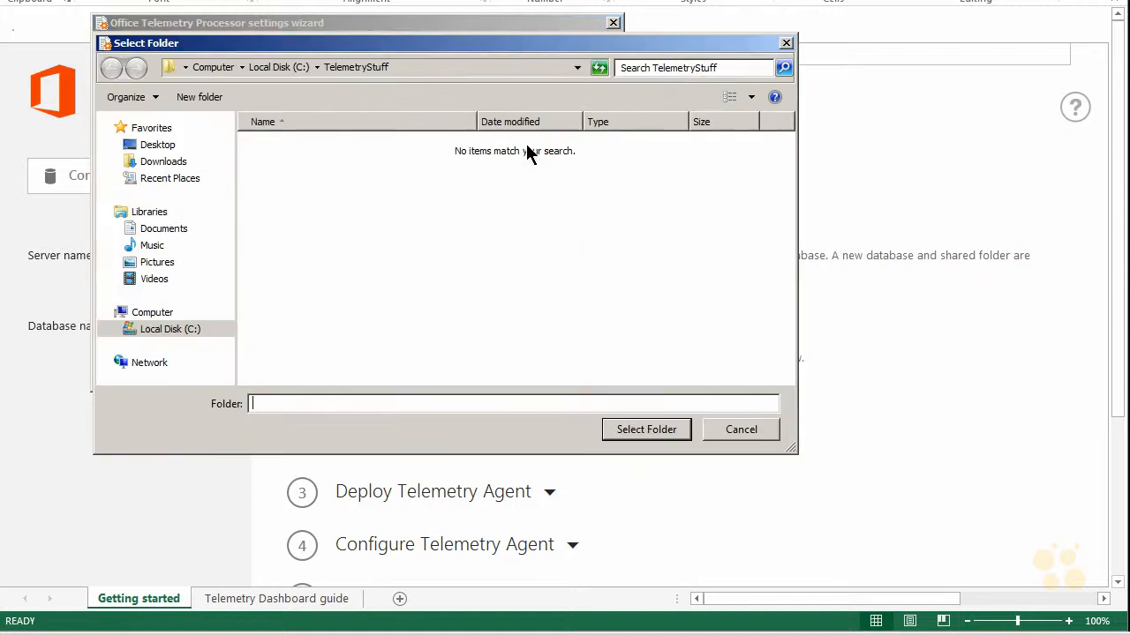
{"action": "left_click", "coordinate": [159, 329]}
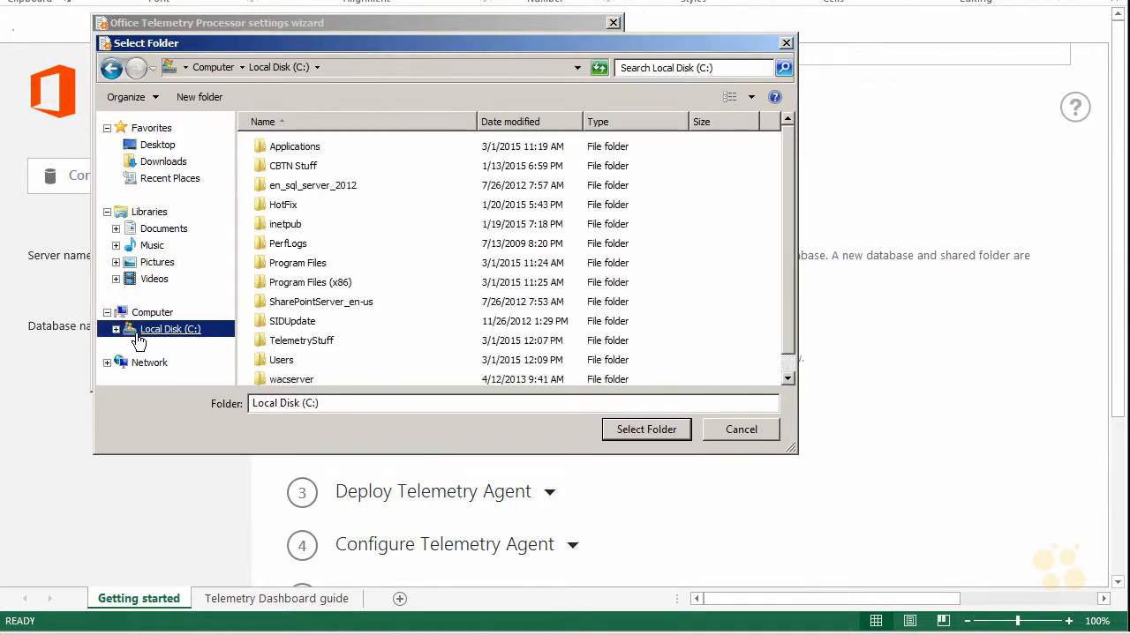
{"action": "left_click", "coordinate": [303, 345]}
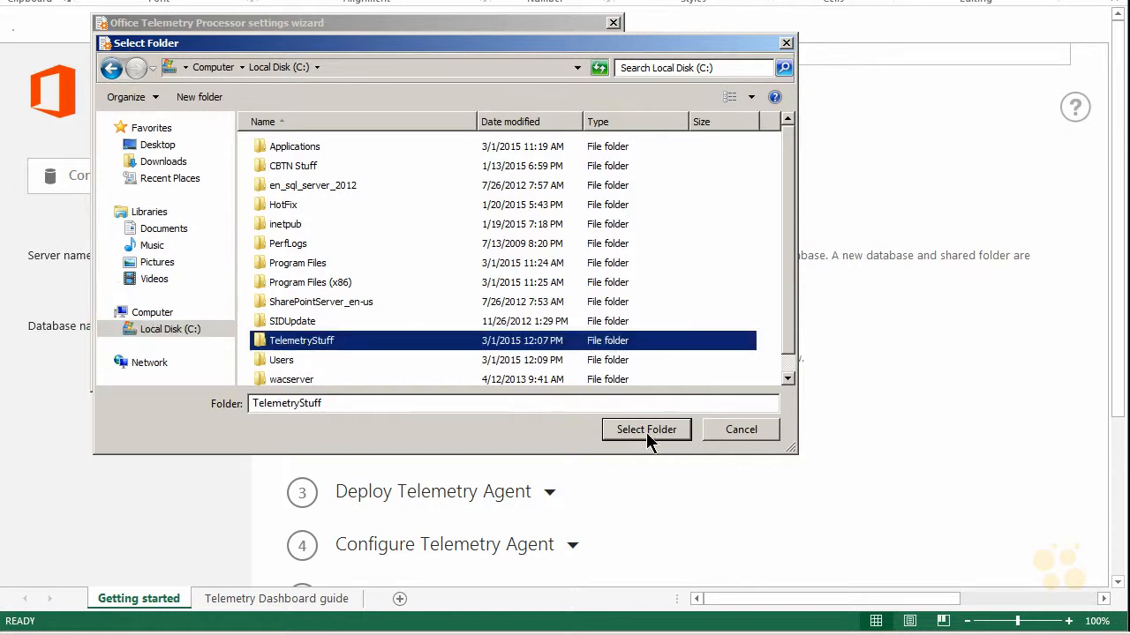
{"action": "left_click", "coordinate": [646, 430]}
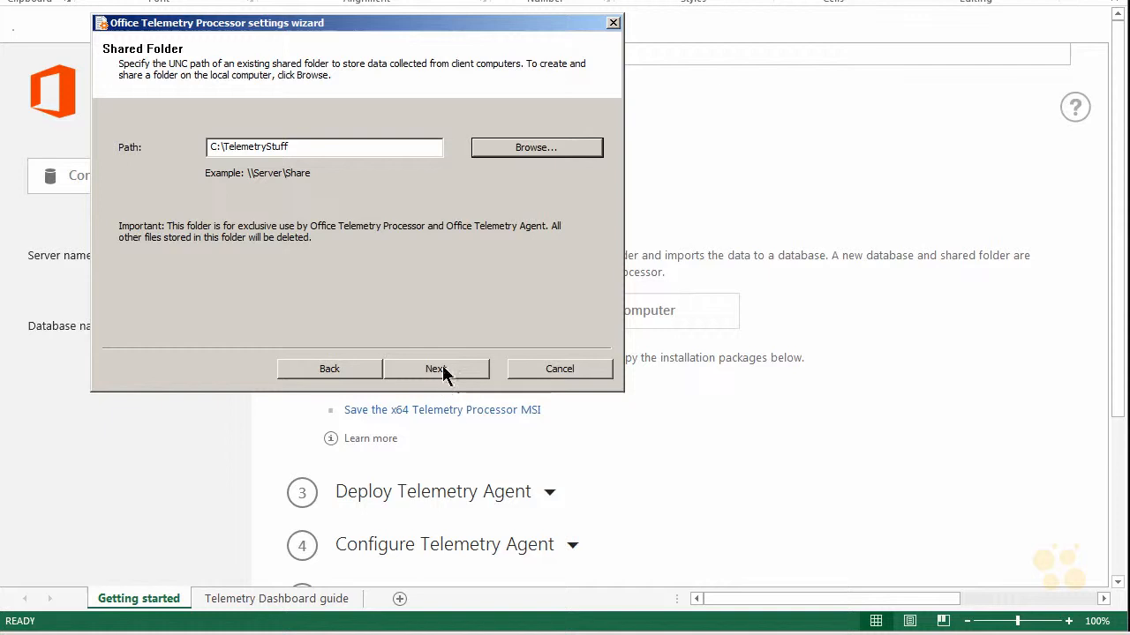
{"action": "left_click", "coordinate": [444, 369]}
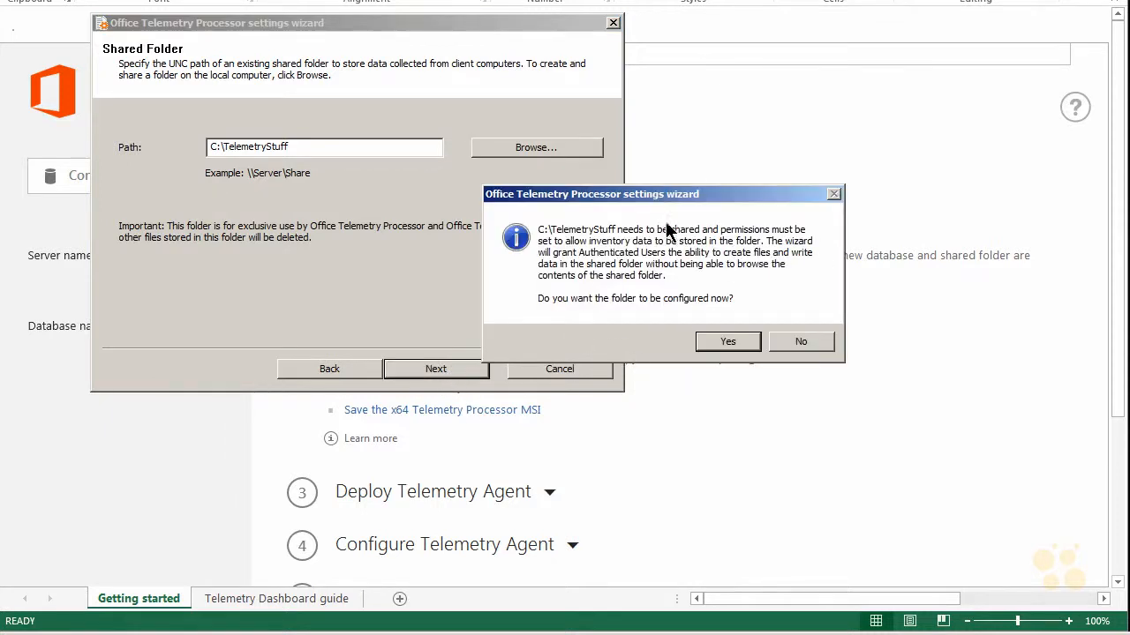
{"action": "left_click", "coordinate": [724, 343]}
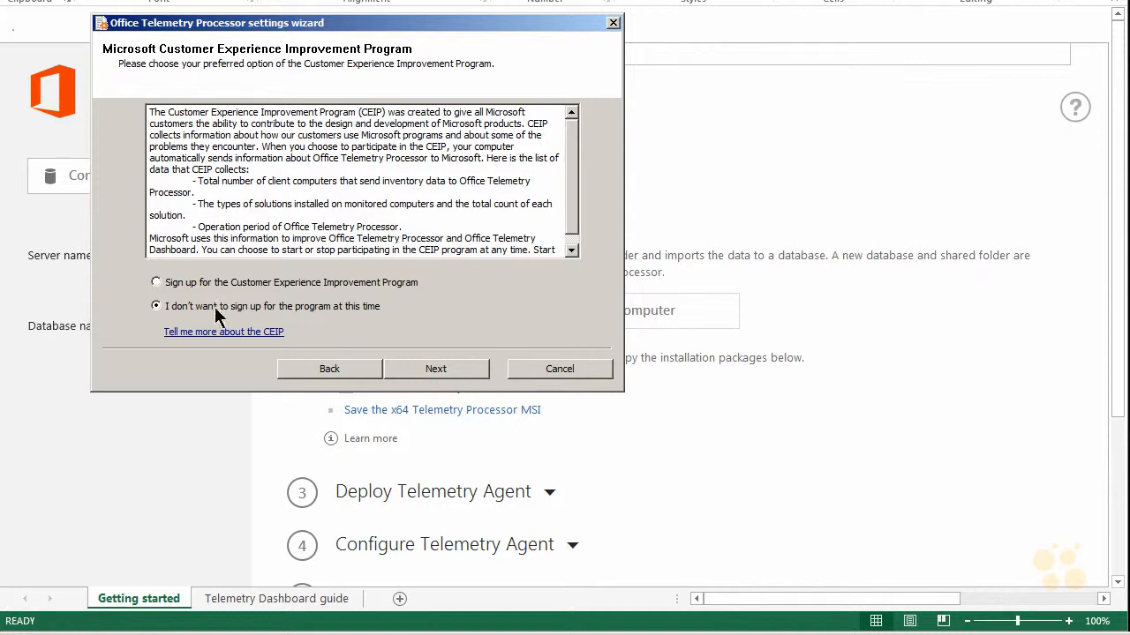
- Complete the settings wizard without signing up for the Customer Experience Improvement Program
{"action": "left_click", "coordinate": [445, 371]}
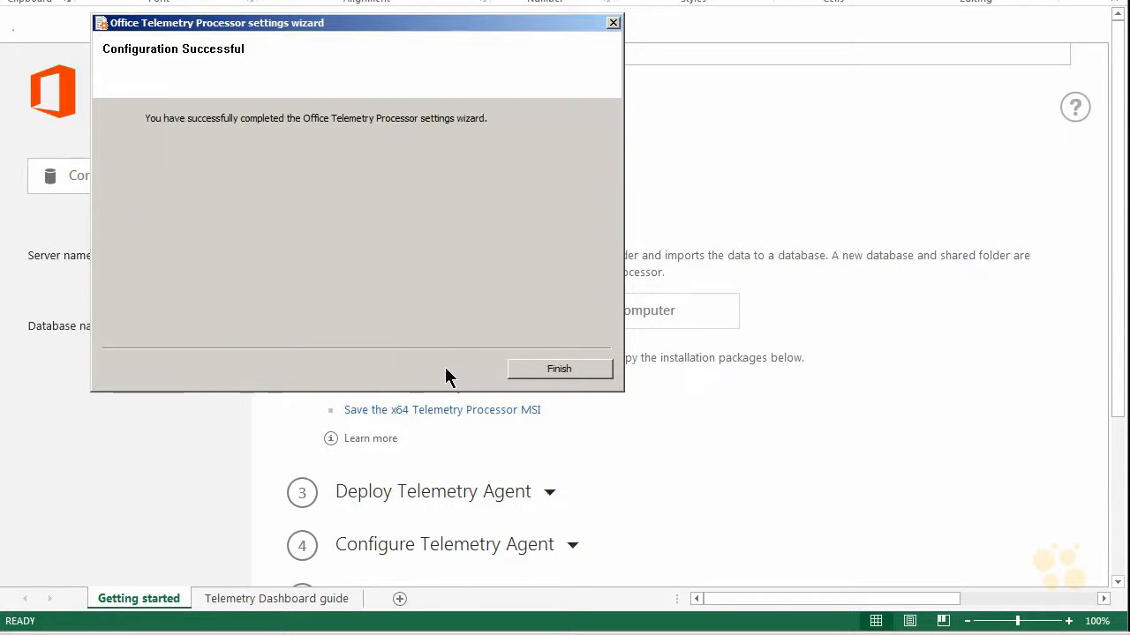
{"action": "left_click", "coordinate": [564, 369]}
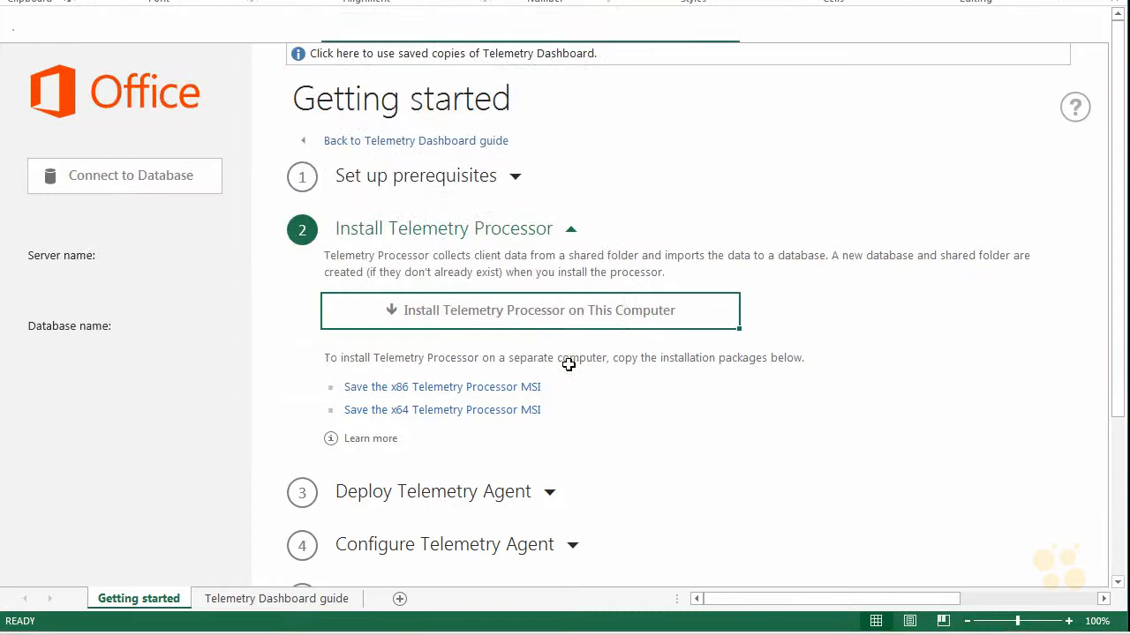
- Review the Deploy Telemetry Agent instructions and open the Configure Telemetry Agent section
{"action": "left_click", "coordinate": [518, 231]}
{"action": "left_click", "coordinate": [518, 231]}
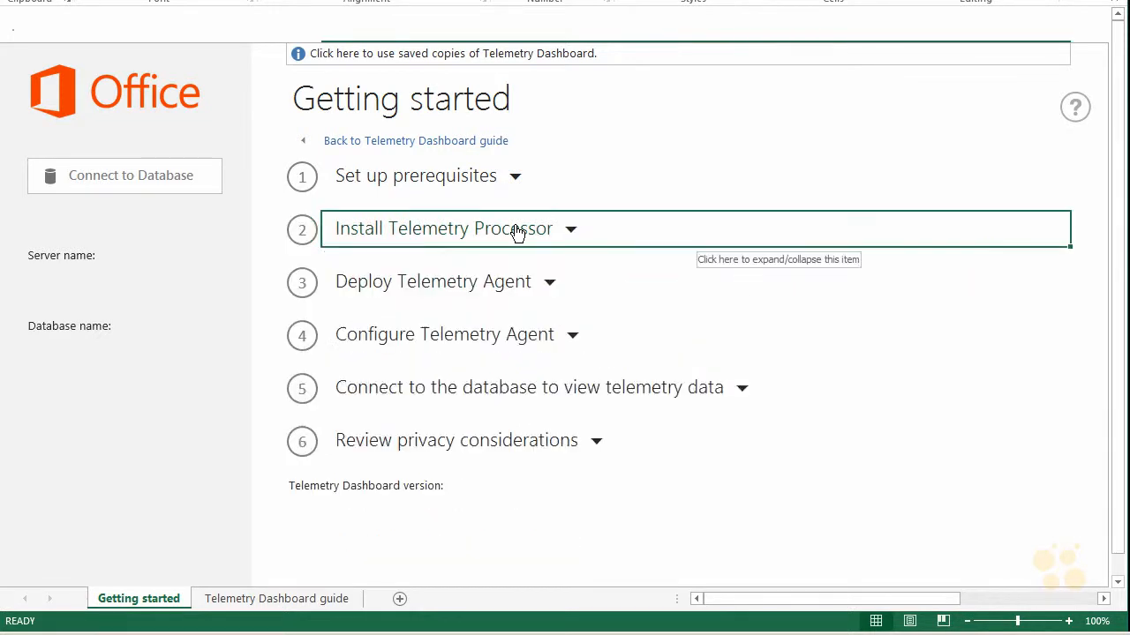
{"action": "left_click", "coordinate": [510, 289]}
{"action": "left_click", "coordinate": [506, 288]}
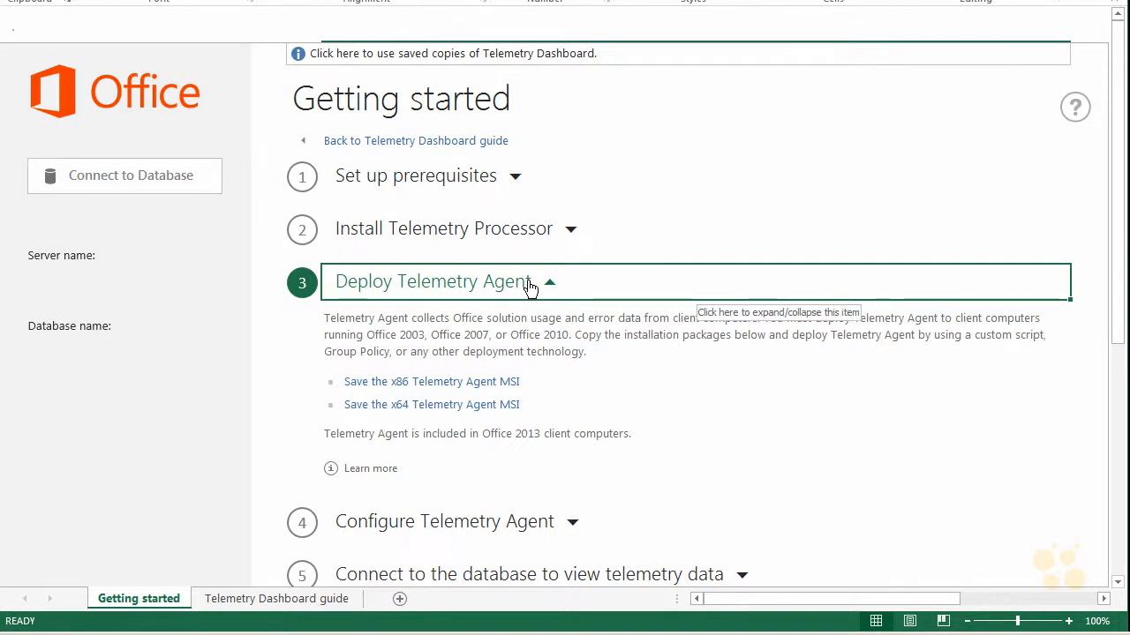
{"action": "left_click", "coordinate": [530, 289]}
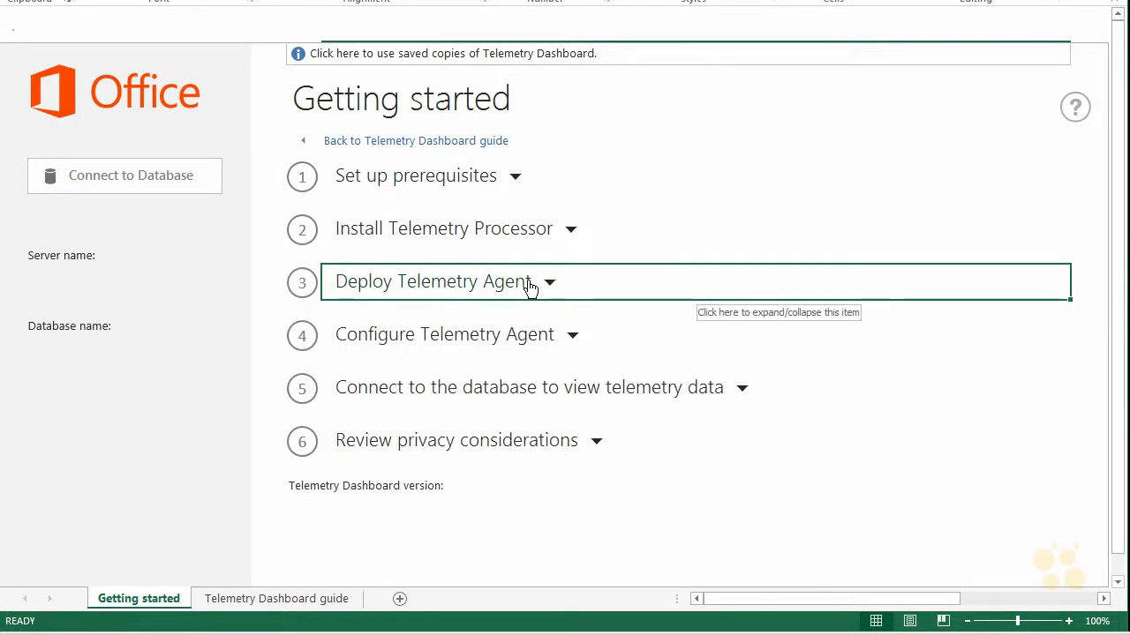
{"action": "left_click", "coordinate": [500, 339]}
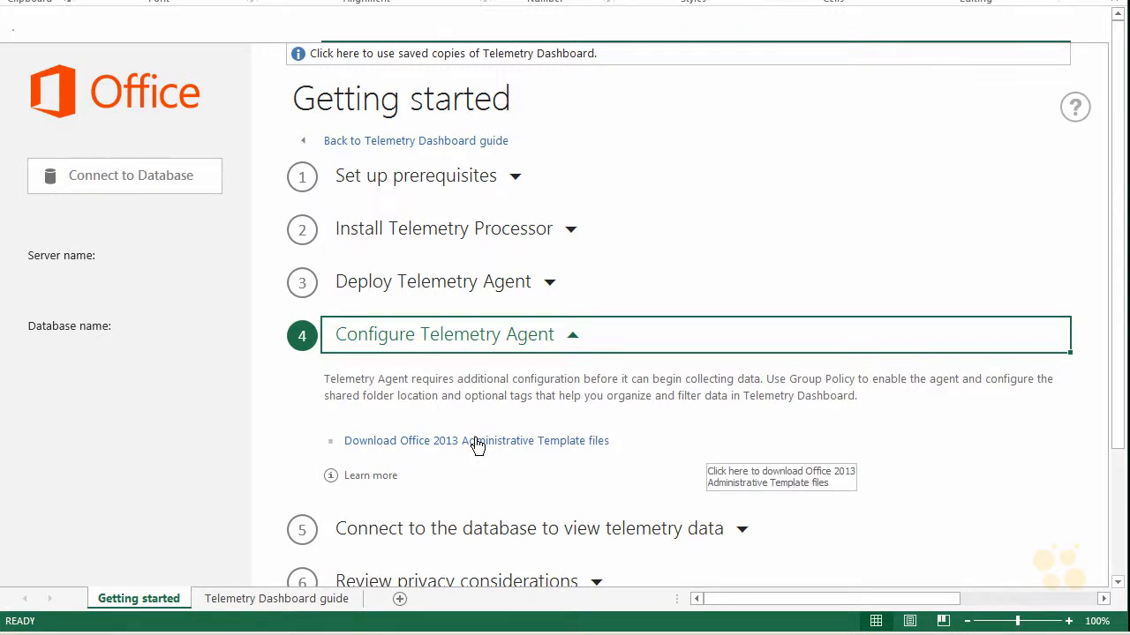
- Connect the dashboard to the Telemetry_DB database on the (local)\SQLEXPRESS server
{"action": "left_click", "coordinate": [560, 344]}
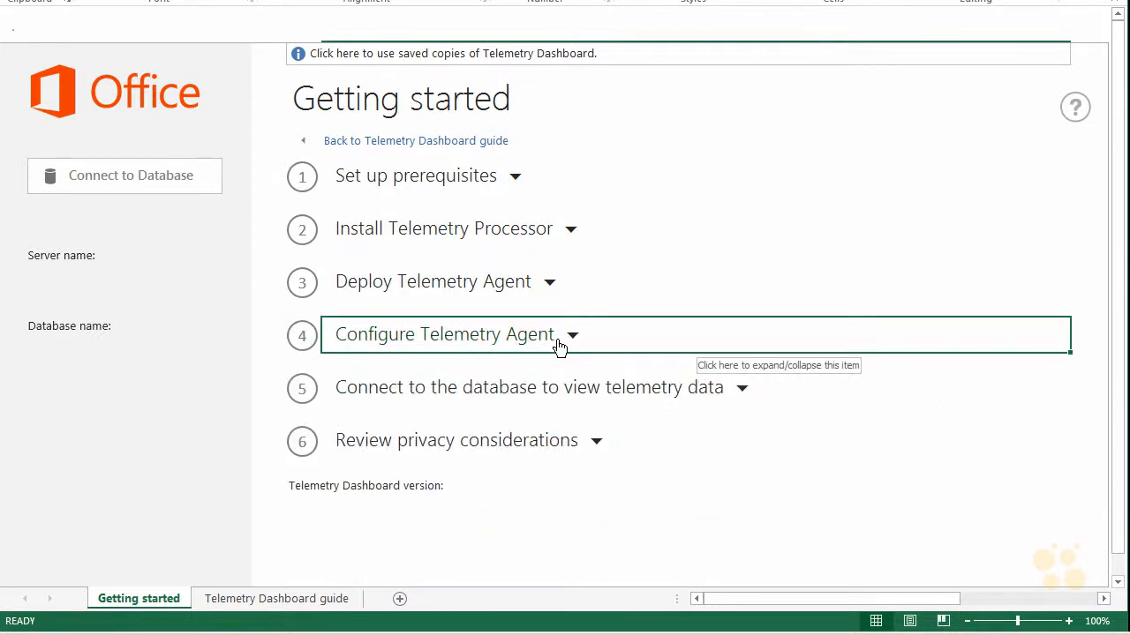
{"action": "left_click", "coordinate": [528, 403]}
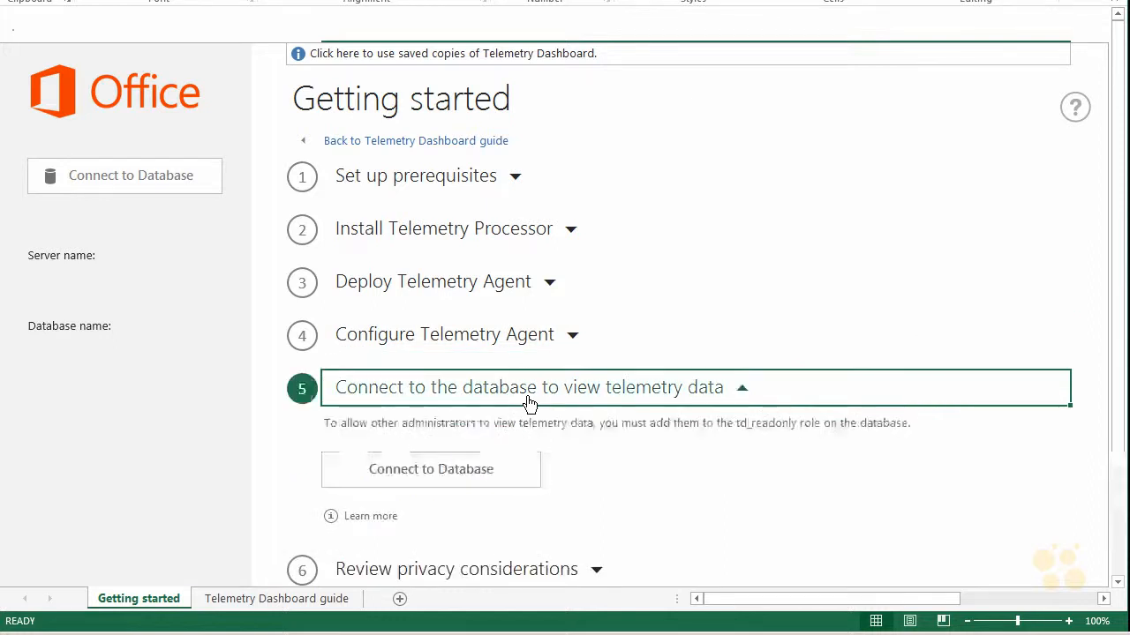
{"action": "left_click", "coordinate": [448, 477]}
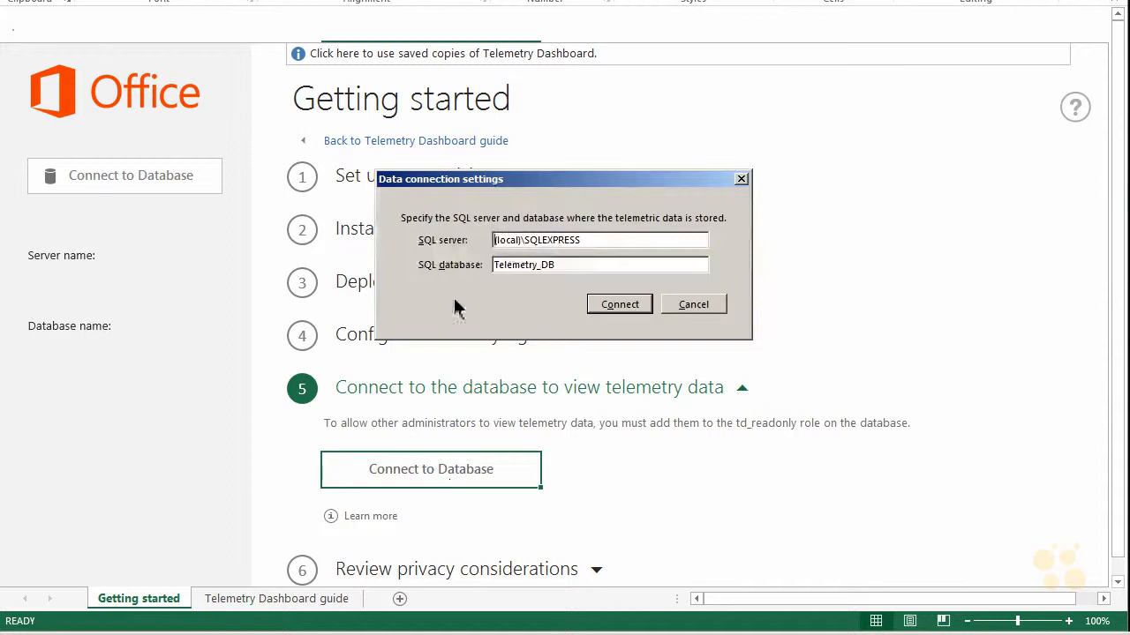
{"action": "left_click", "coordinate": [628, 308]}
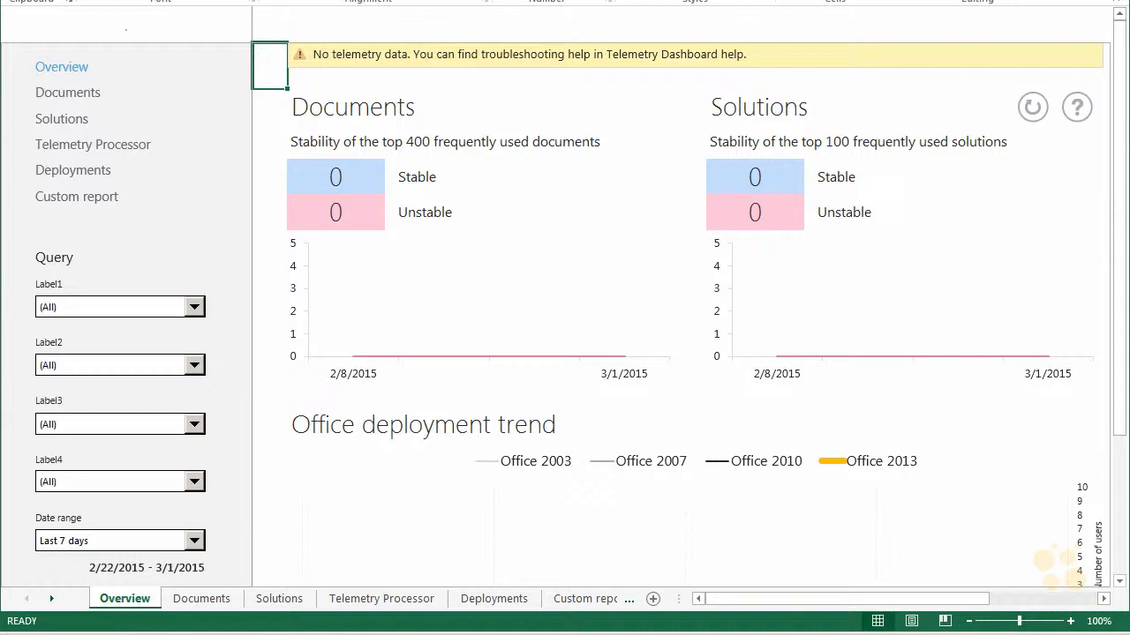
- Close the dashboard workbook, saving it as TelemetryDashboard1.xlsx in the C:\TelemetryStuff folder
{"action": "key", "text": "alt+F4"}
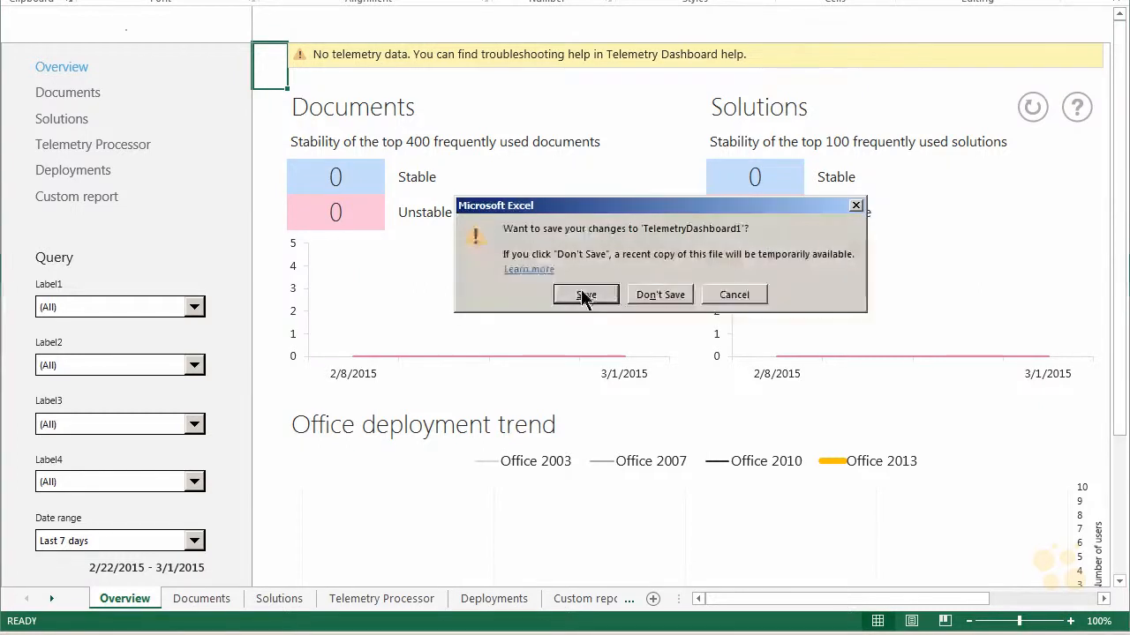
{"action": "left_click", "coordinate": [583, 297]}
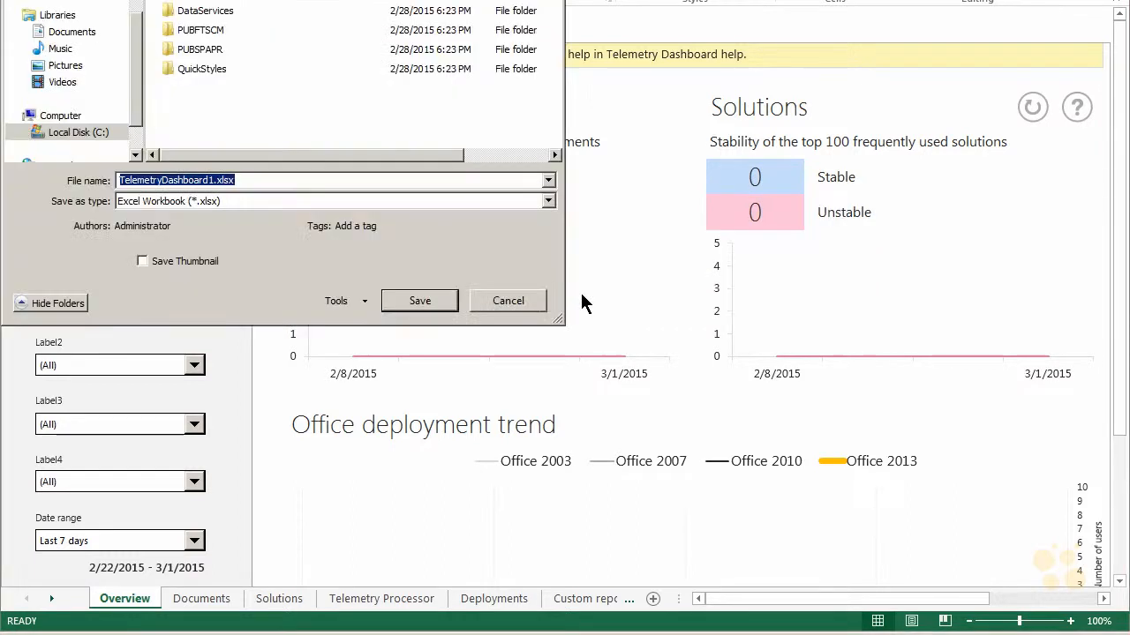
{"action": "left_click", "coordinate": [80, 134]}
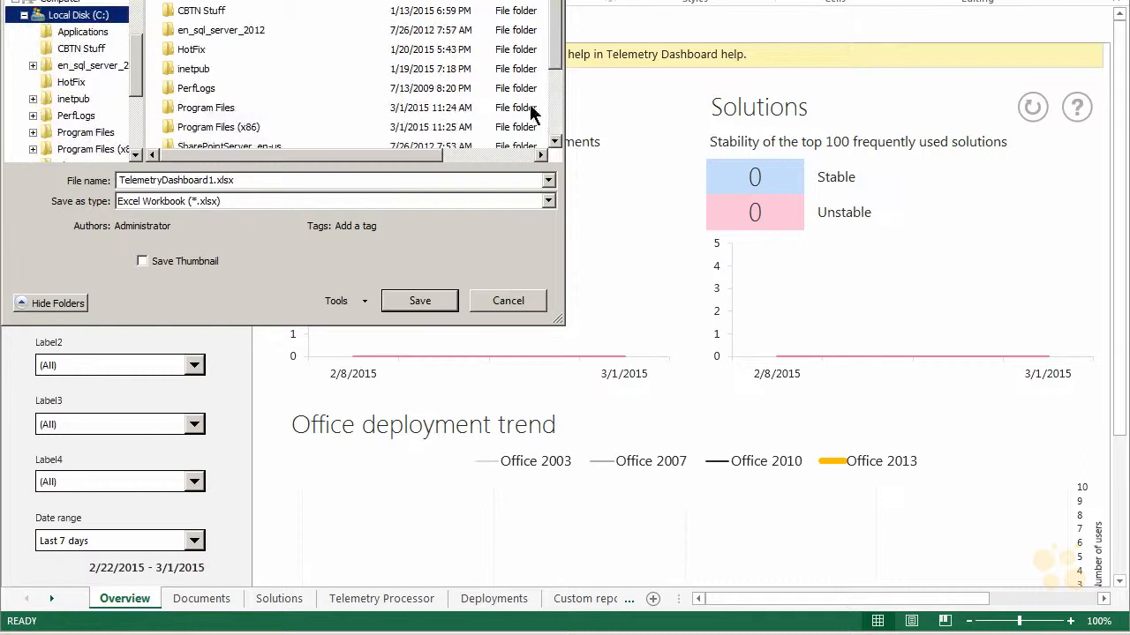
{"action": "left_click", "coordinate": [555, 121]}
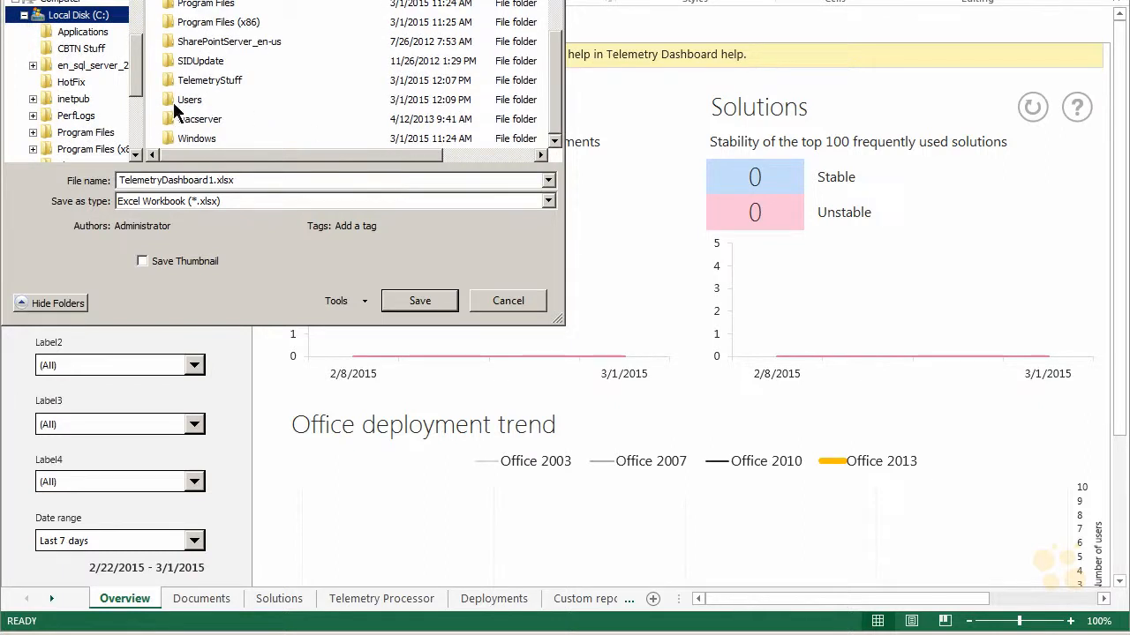
{"action": "left_click", "coordinate": [215, 78]}
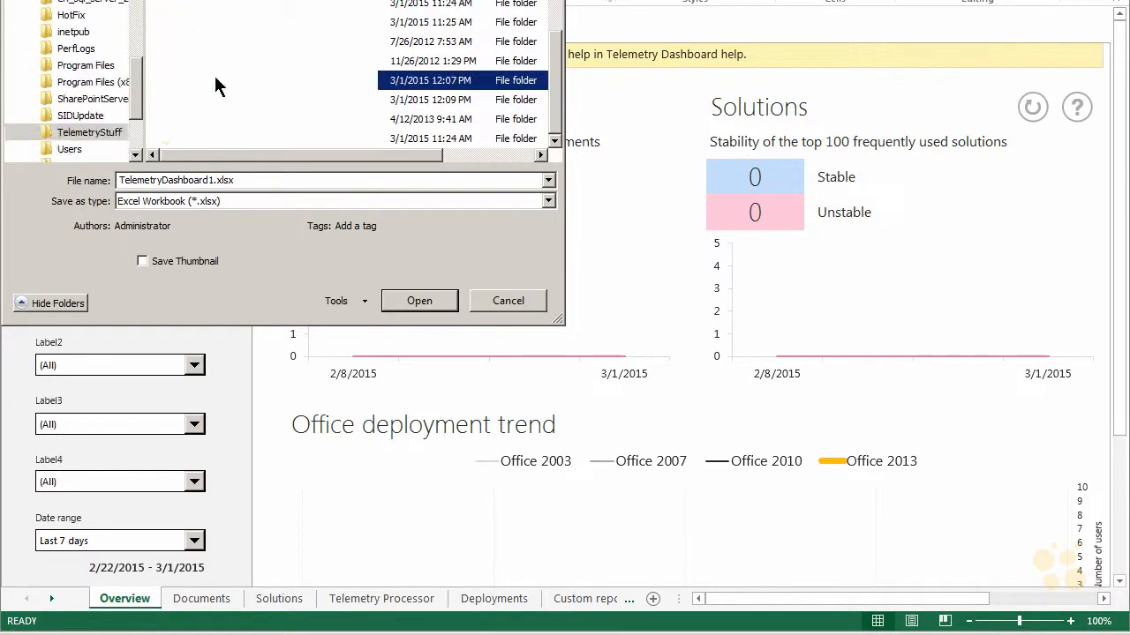
{"action": "double_click", "coordinate": [216, 85]}
{"action": "left_click", "coordinate": [427, 303]}
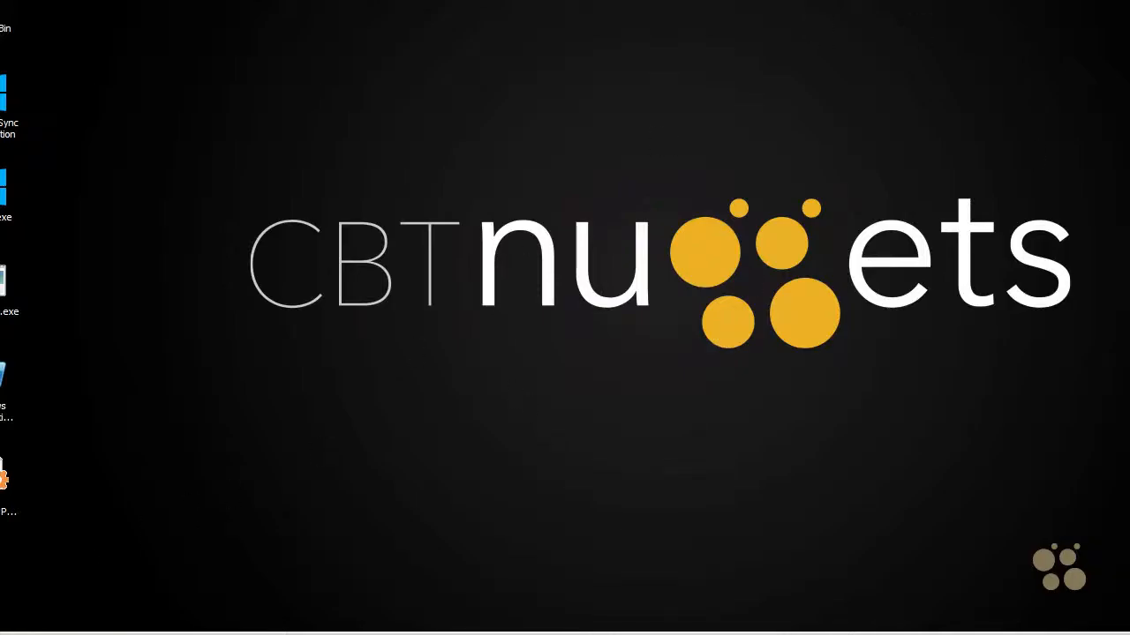
- Launch Telemetry Dashboard for Office 2013 from the Office 2013 Tools and extend its window to the full screen height
{"action": "left_click", "coordinate": [2, 634]}
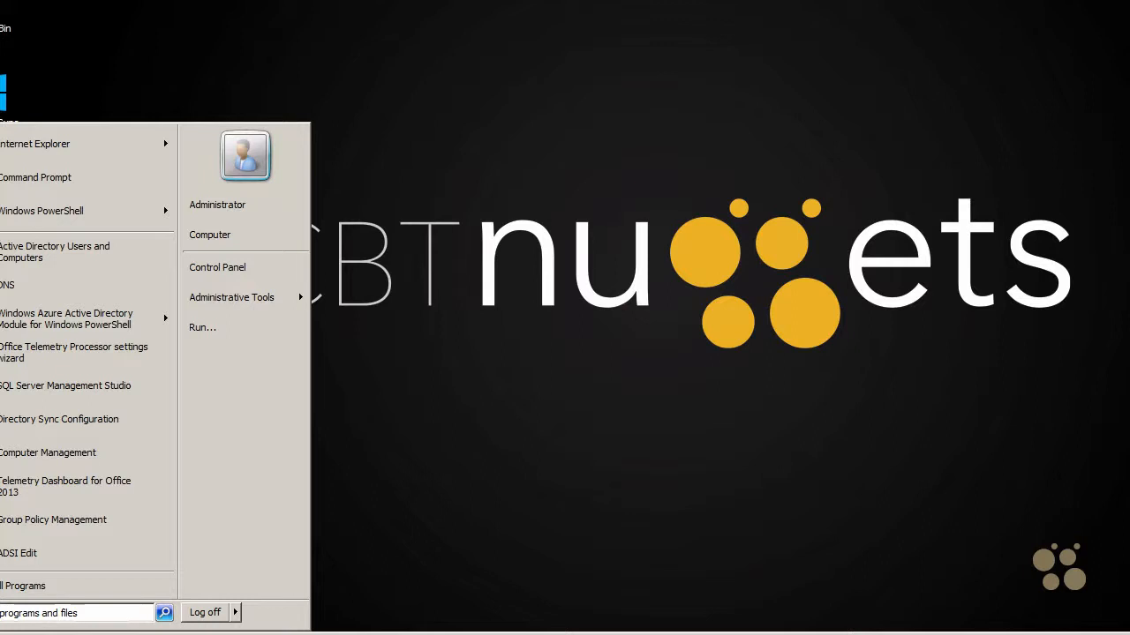
{"action": "left_click", "coordinate": [25, 595]}
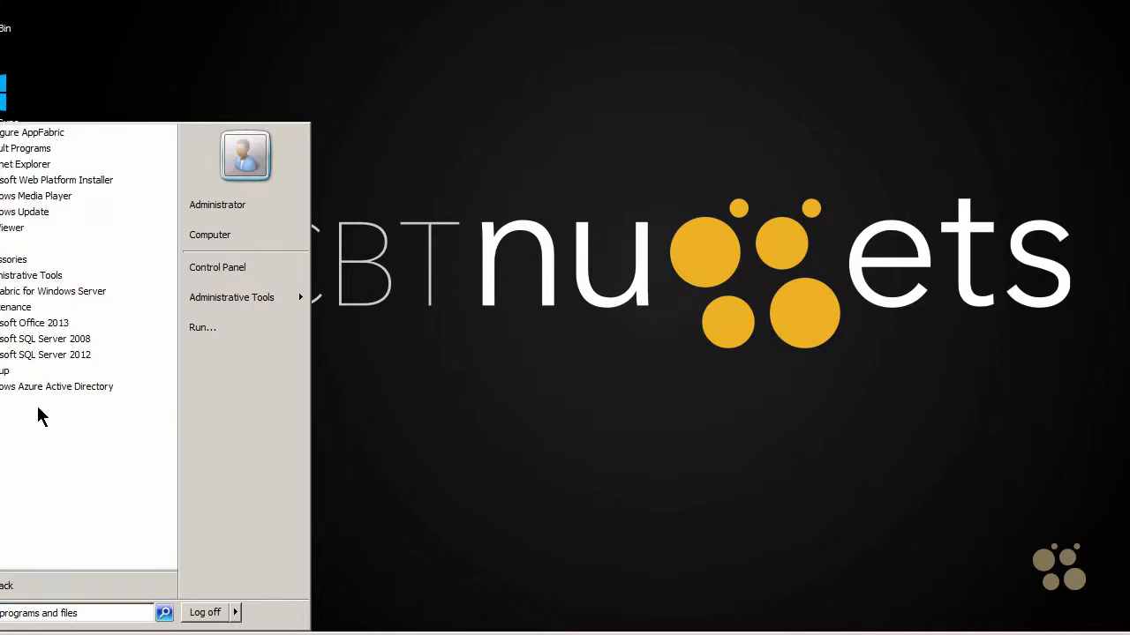
{"action": "left_click", "coordinate": [42, 327]}
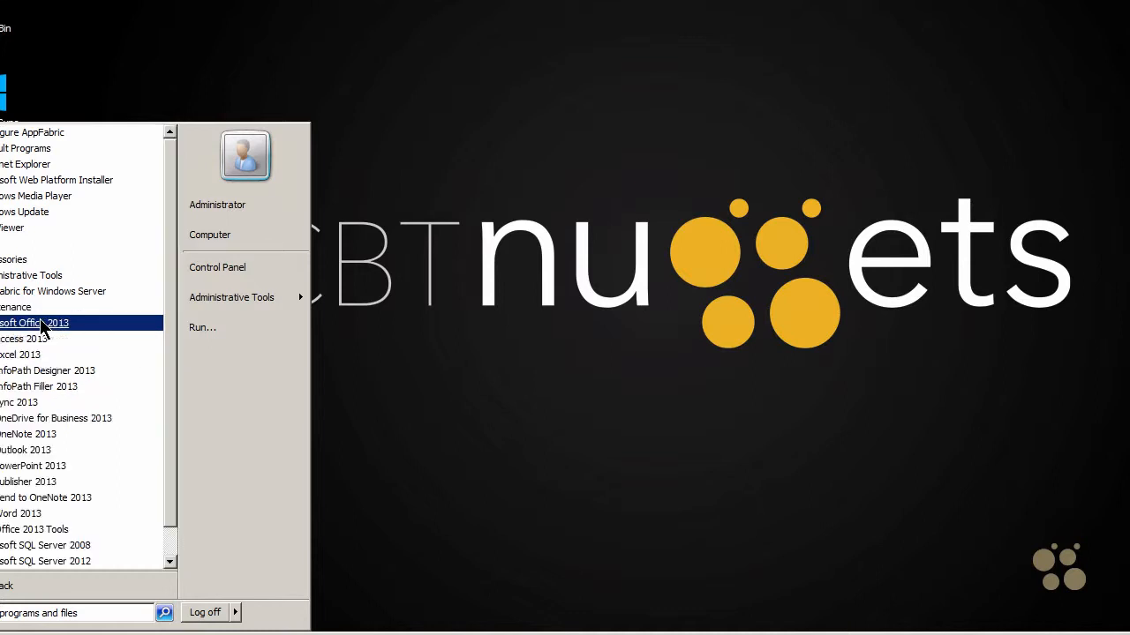
{"action": "left_click", "coordinate": [34, 529]}
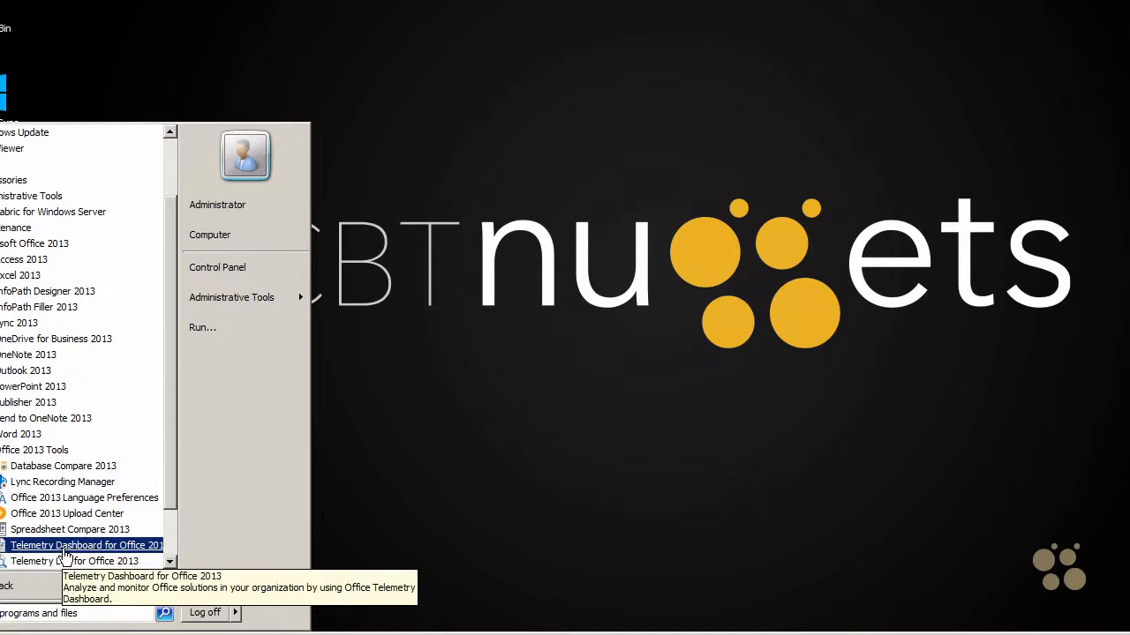
{"action": "left_click", "coordinate": [66, 546]}
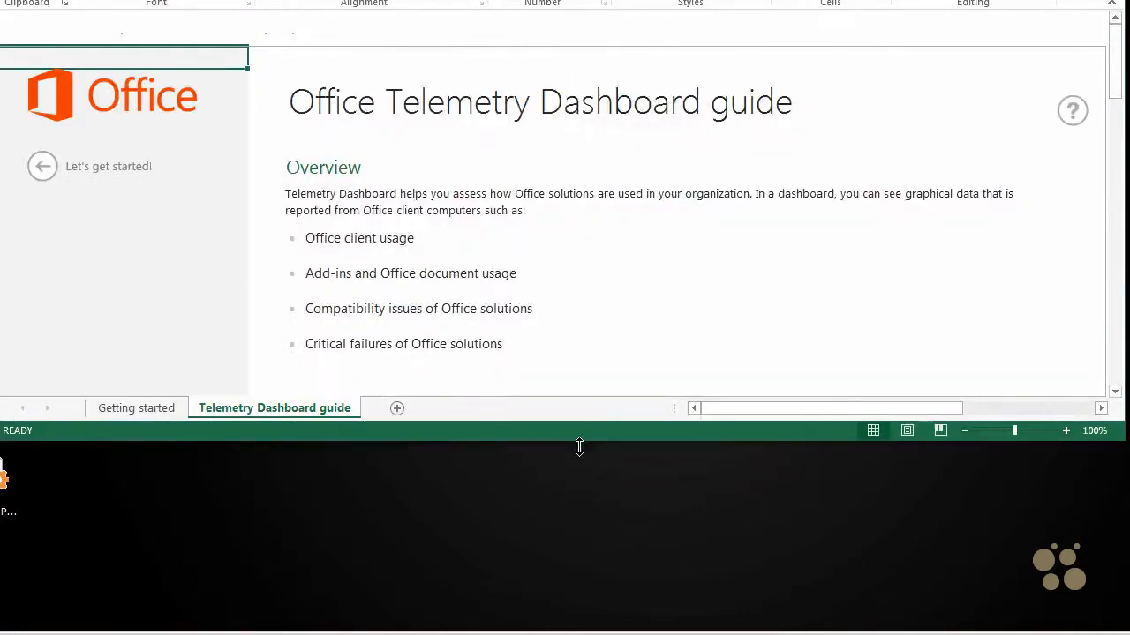
{"action": "left_click_drag", "start_coordinate": [572, 447], "coordinate": [597, 630]}
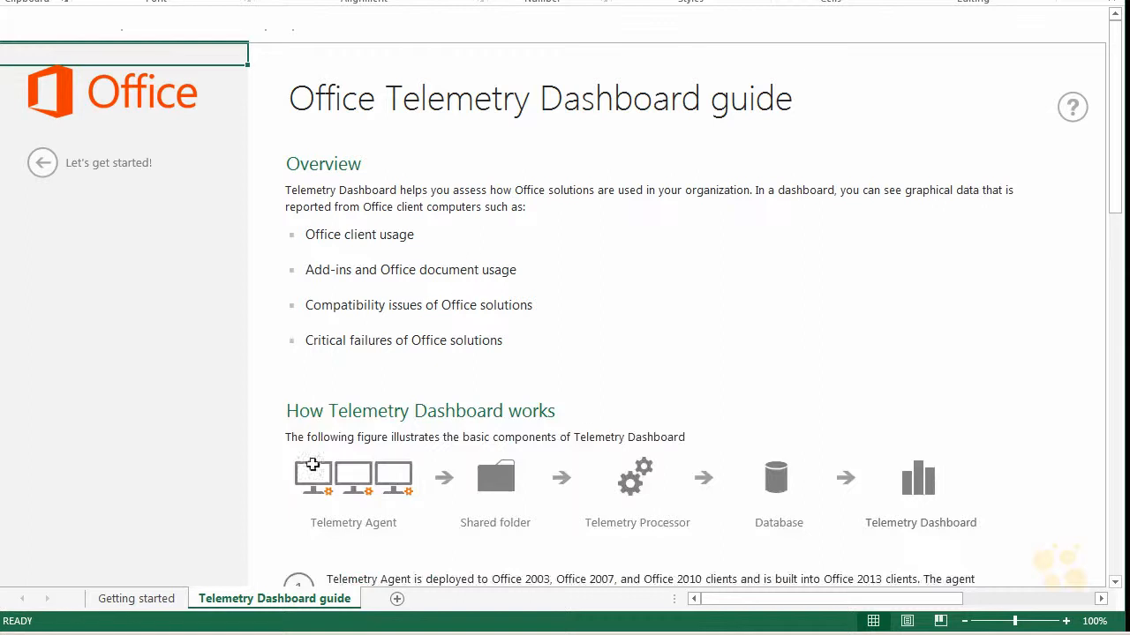
- Review the privacy considerations in the Getting started sheet
{"action": "left_click", "coordinate": [137, 600]}
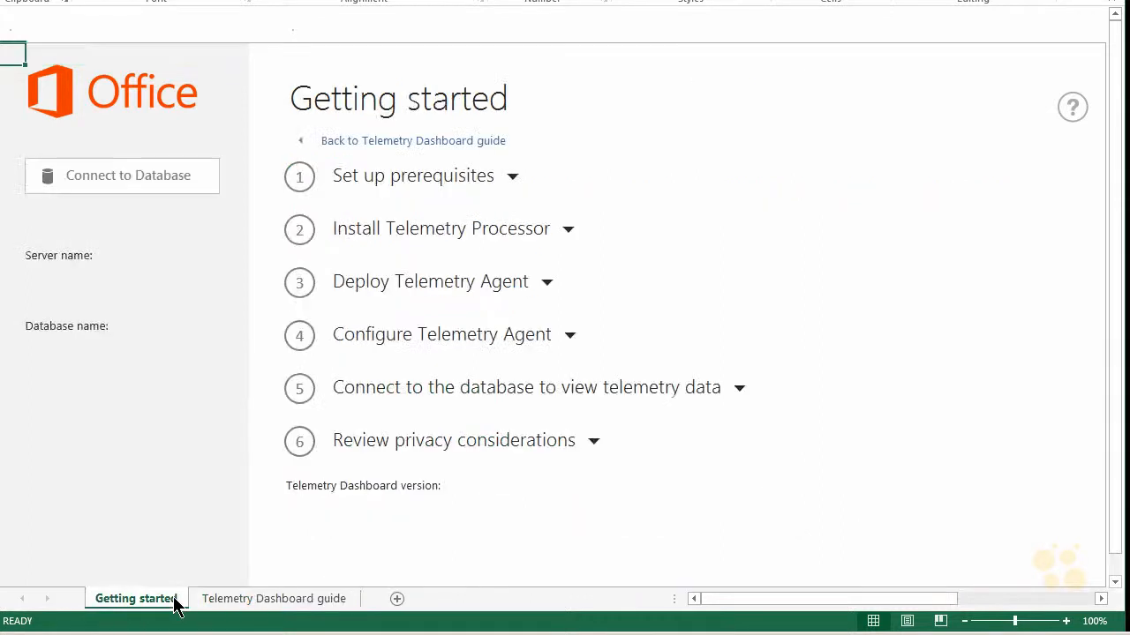
{"action": "left_click", "coordinate": [448, 448]}
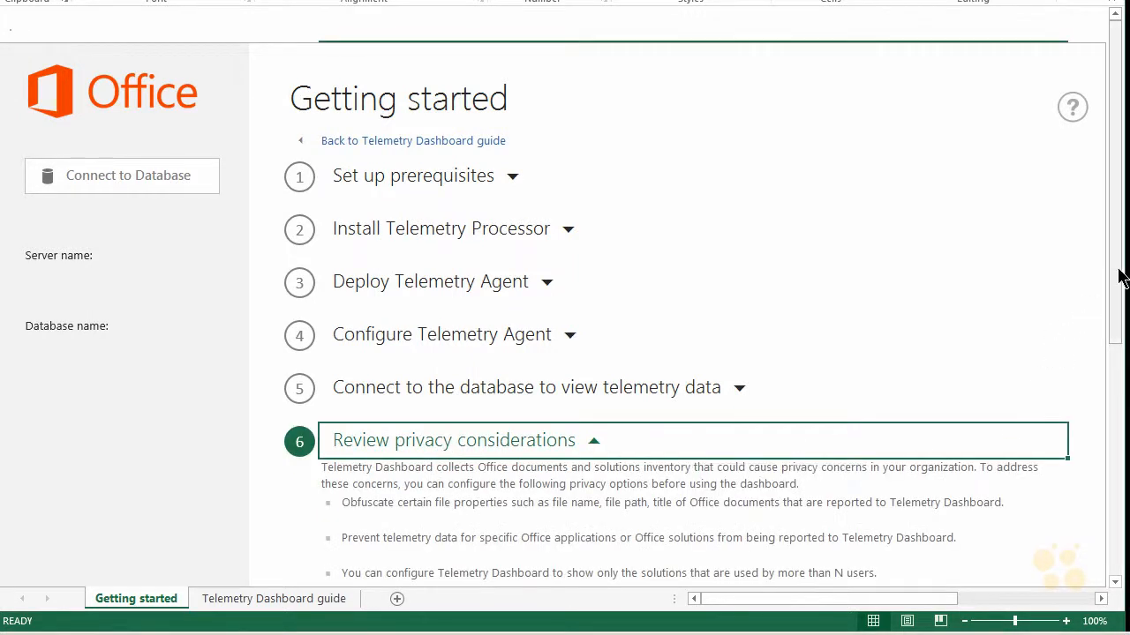
{"action": "left_click_drag", "start_coordinate": [1121, 285], "coordinate": [1120, 356]}
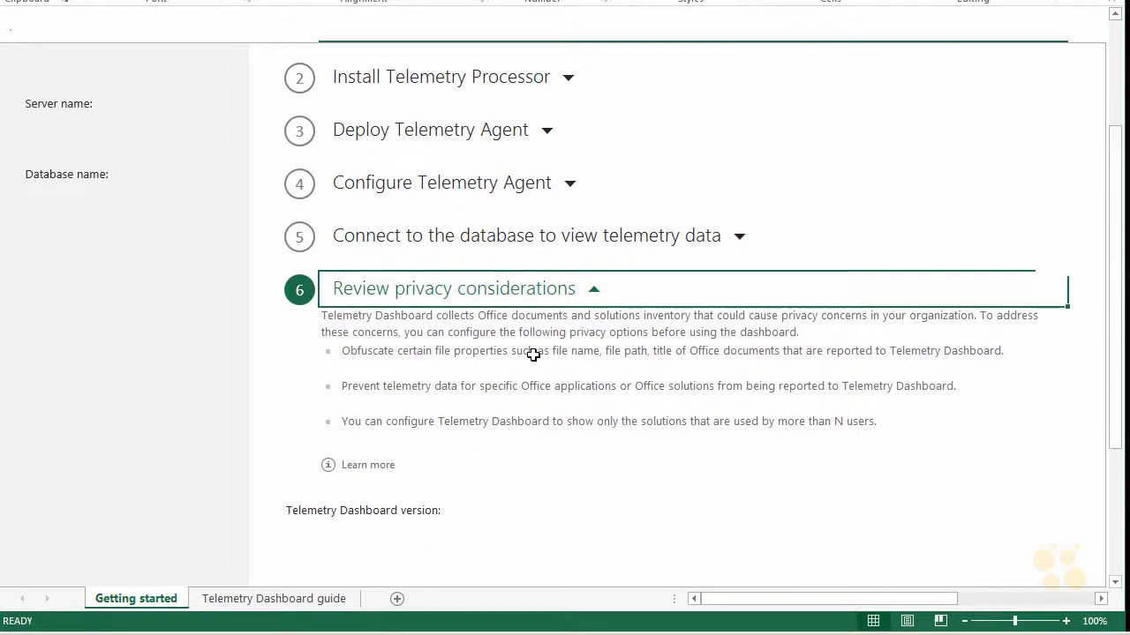